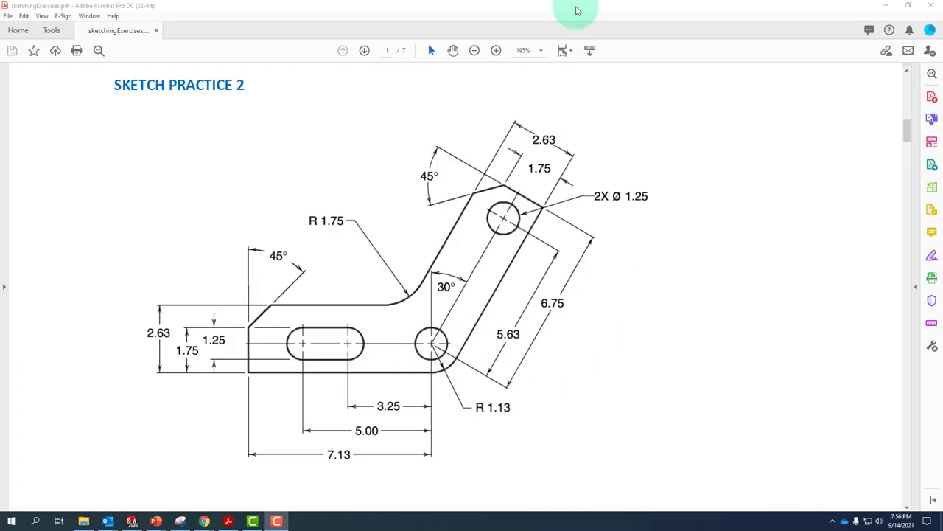
Switch to SOLIDWORKS, create a new part and start a sketch on its Front Plane
{"action": "double_click", "coordinate": [578, 11]}
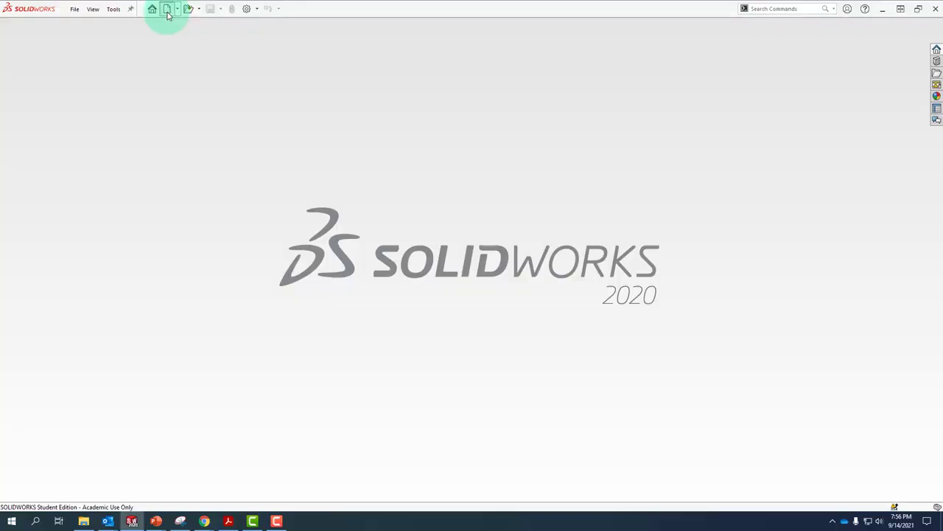
{"action": "left_click", "coordinate": [168, 15]}
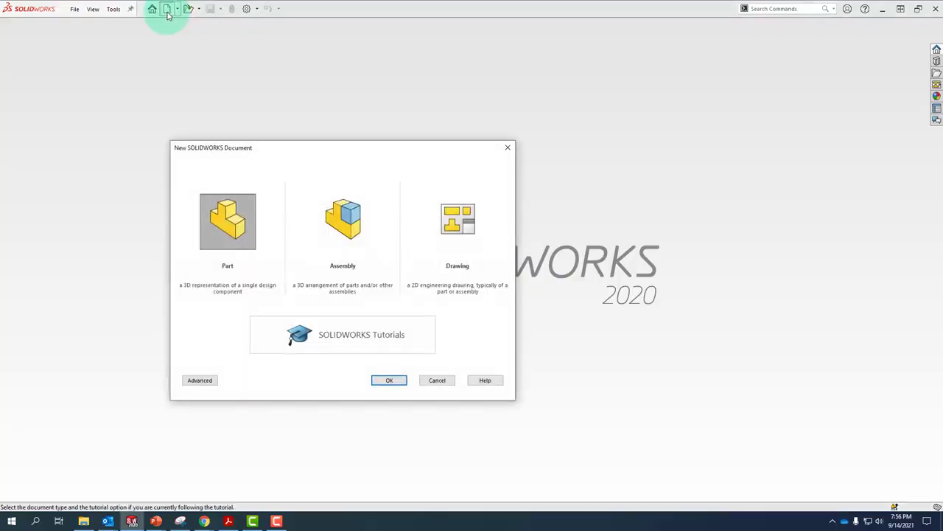
{"action": "left_click", "coordinate": [388, 380]}
{"action": "left_click", "coordinate": [38, 166]}
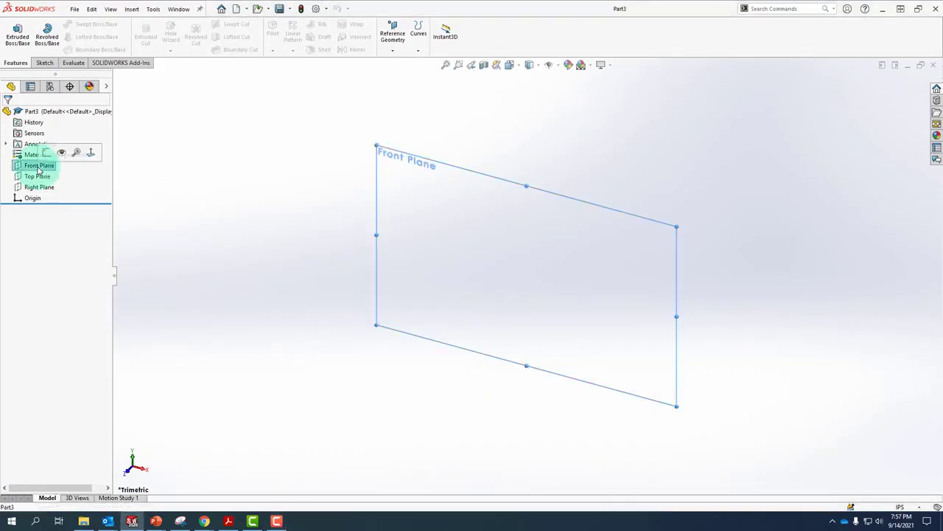
{"action": "left_click", "coordinate": [47, 155]}
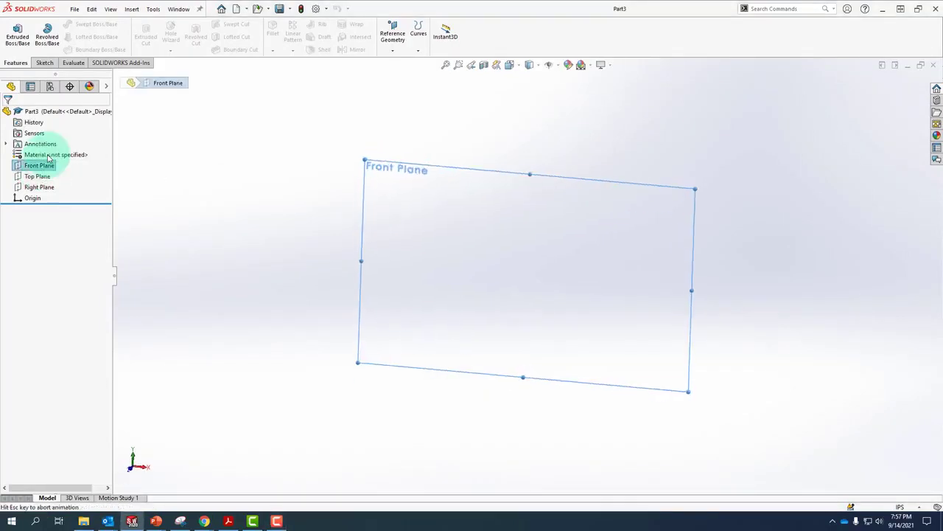
Sketch a horizontal centerline about 2.7 in long ending at the origin and a second one rising rightward from there at about 54° to horizontal
{"action": "left_click", "coordinate": [73, 25]}
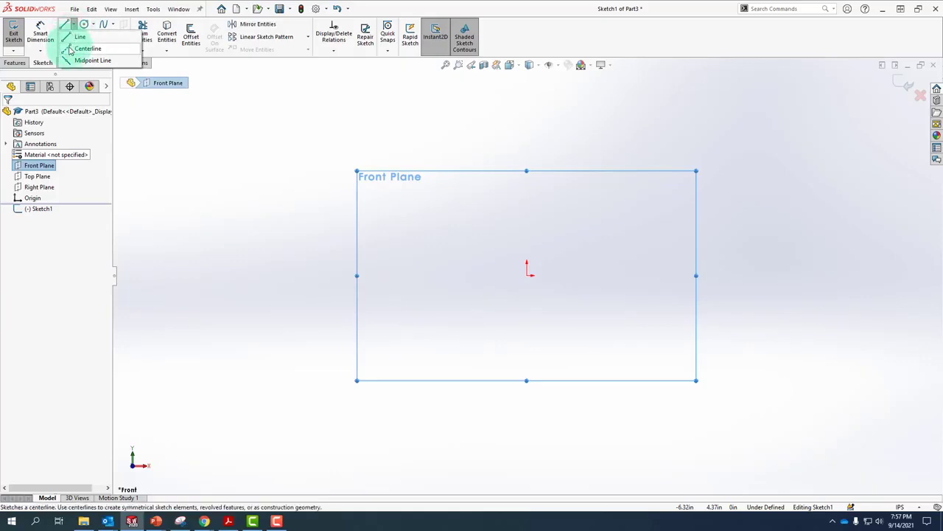
{"action": "left_click", "coordinate": [87, 49]}
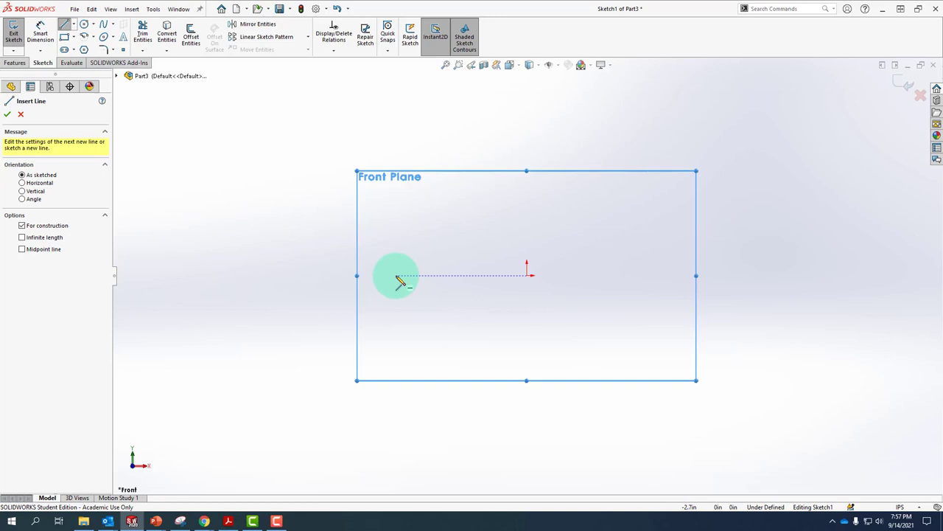
{"action": "left_click_drag", "start_coordinate": [397, 277], "coordinate": [527, 275]}
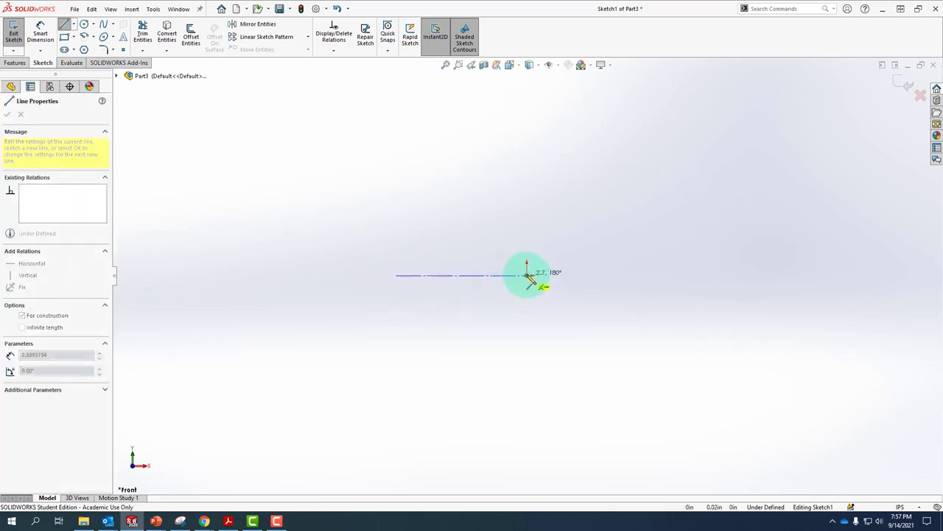
{"action": "left_click", "coordinate": [527, 275]}
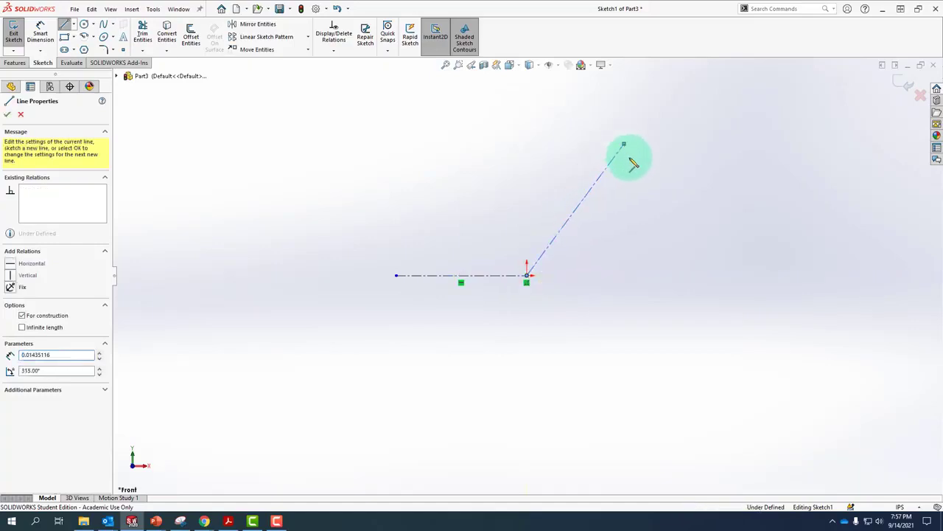
{"action": "left_click", "coordinate": [624, 145]}
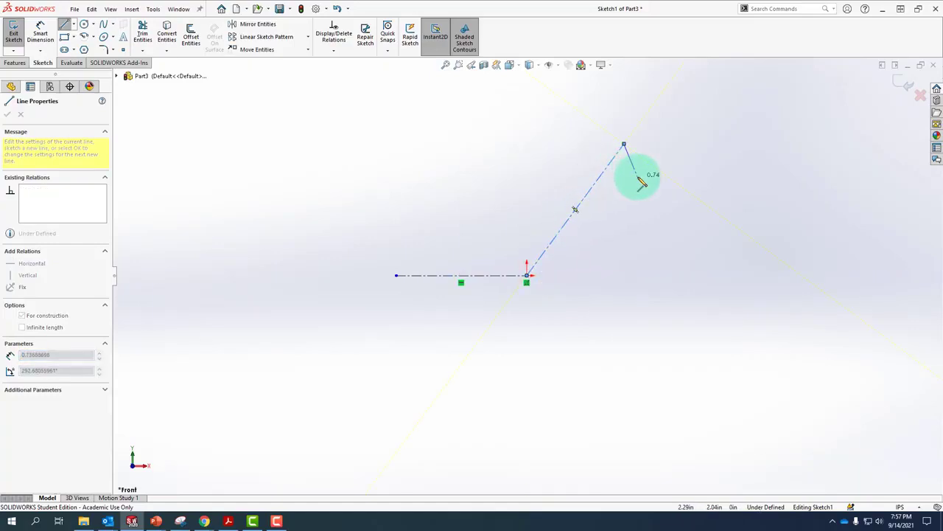
{"action": "key", "text": "Escape"}
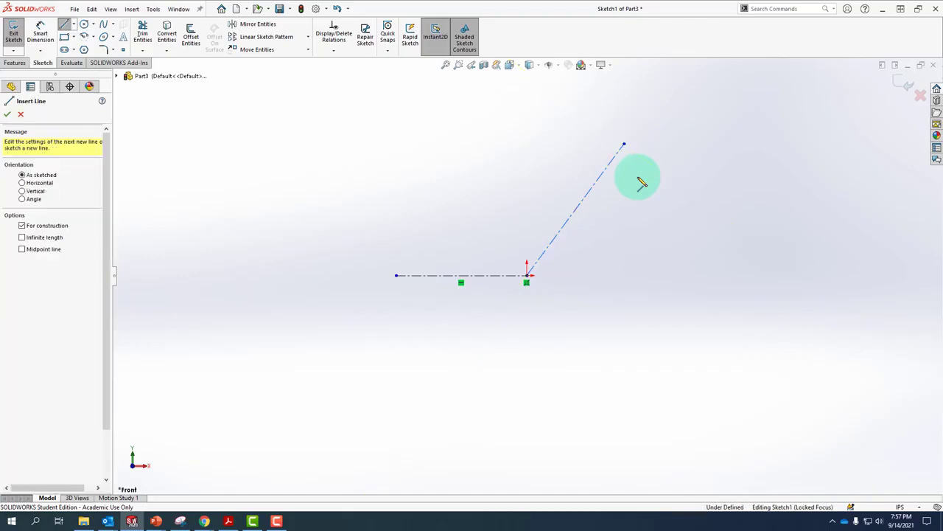
{"action": "right_click", "coordinate": [647, 186]}
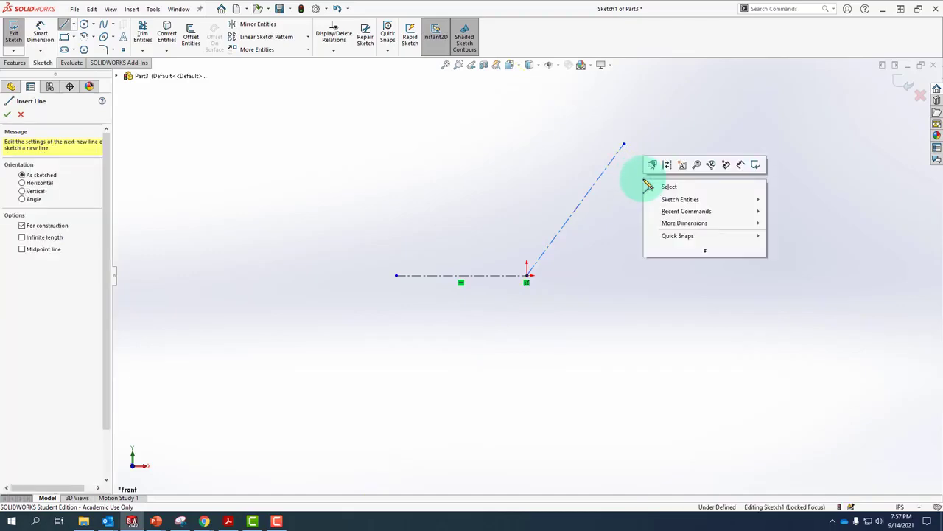
{"action": "left_click", "coordinate": [669, 187]}
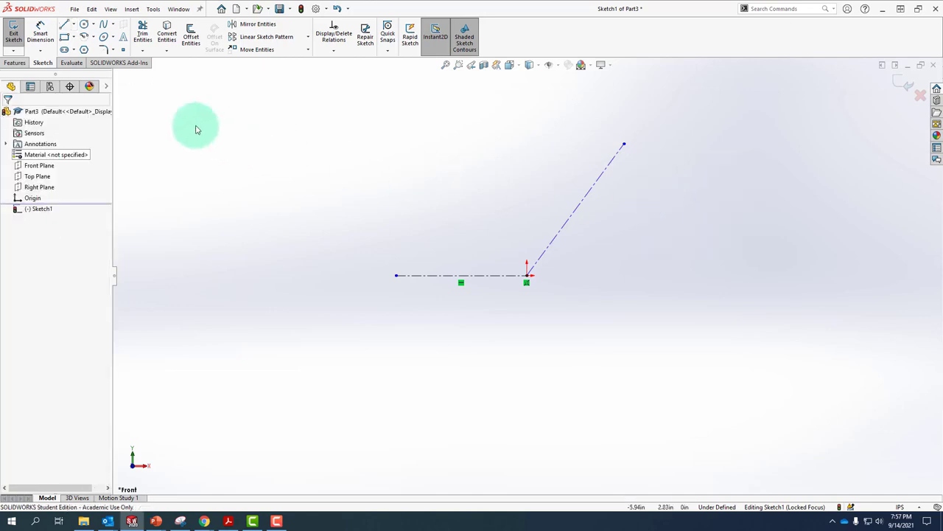
Dimension the horizontal centerline's length as 5 in, placing the dimension below it
{"action": "left_click", "coordinate": [42, 37]}
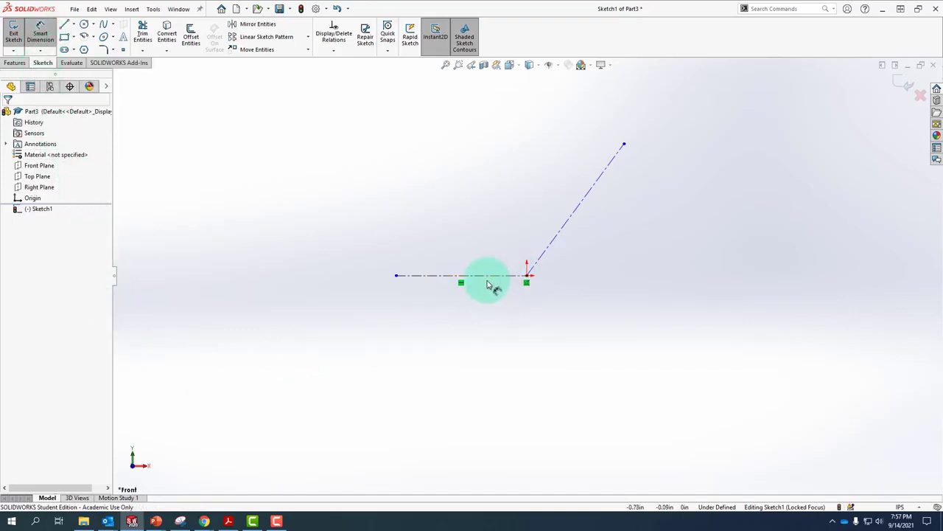
{"action": "left_click", "coordinate": [487, 279]}
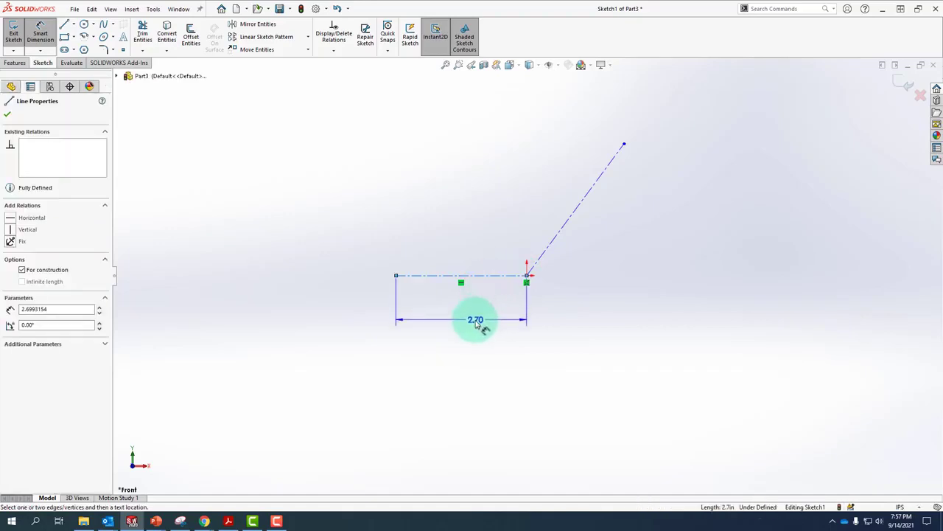
{"action": "left_click", "coordinate": [475, 324]}
{"action": "double_click", "coordinate": [476, 322]}
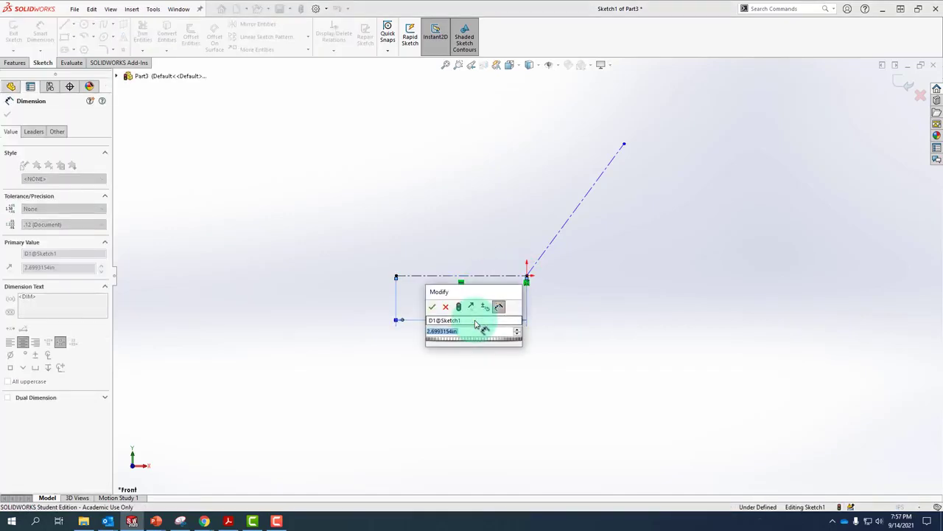
{"action": "type", "text": "5"}
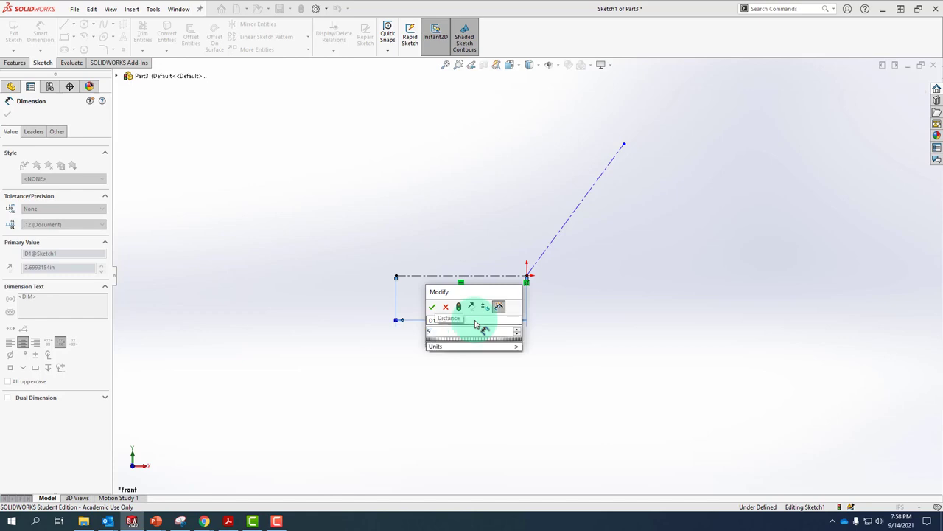
{"action": "key", "text": "Return"}
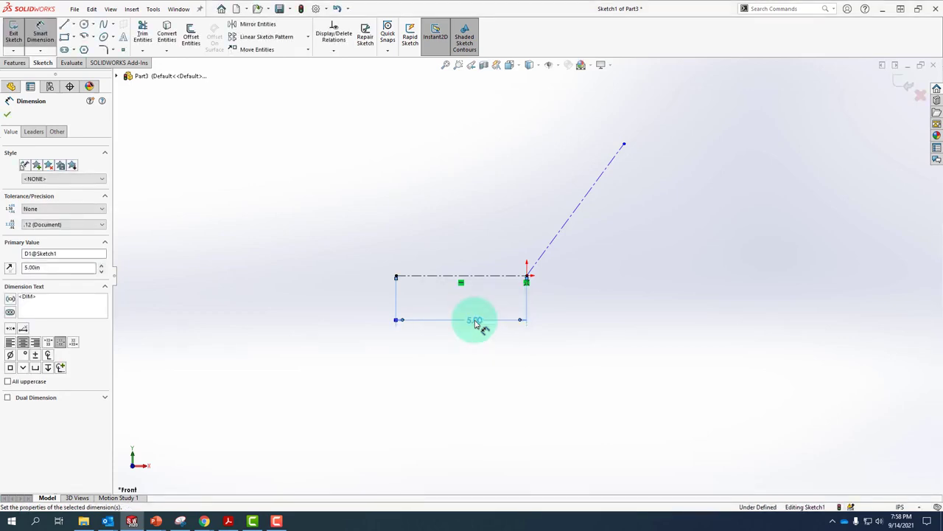
Dimension the inclined centerline's length as 5.63 in, aligned with the line on its lower-right side
{"action": "left_click", "coordinate": [583, 209]}
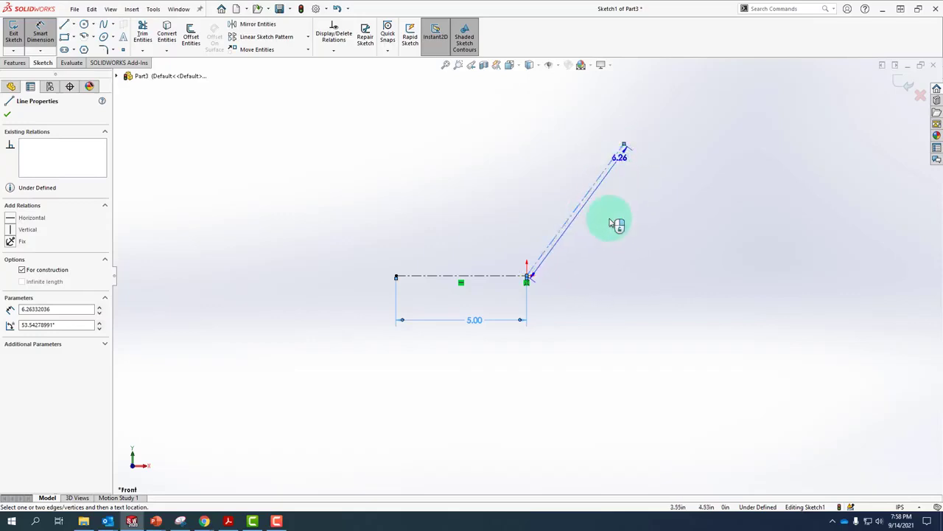
{"action": "left_click", "coordinate": [616, 223]}
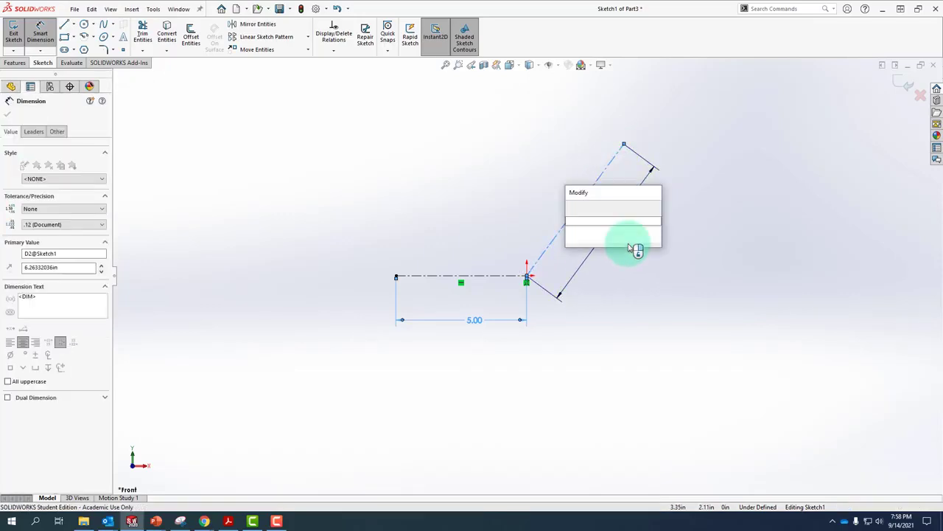
{"action": "type", "text": "5.63"}
{"action": "key", "text": "Return"}
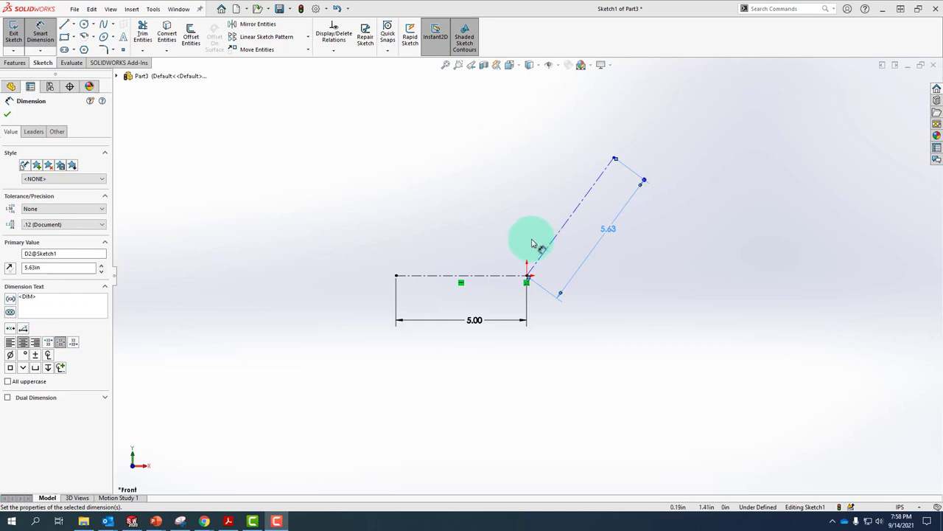
Dimension the angle between the inclined and horizontal centerlines as 120°
{"action": "left_click", "coordinate": [543, 257]}
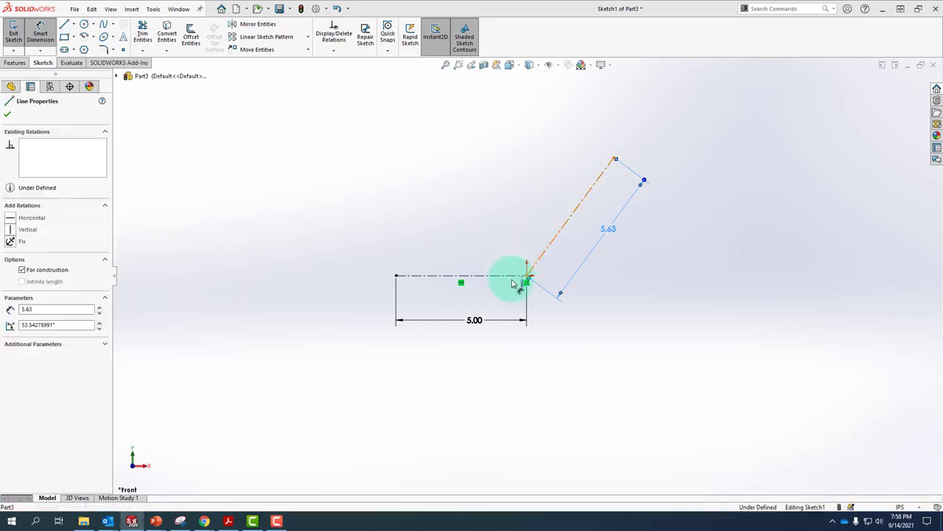
{"action": "left_click", "coordinate": [514, 276]}
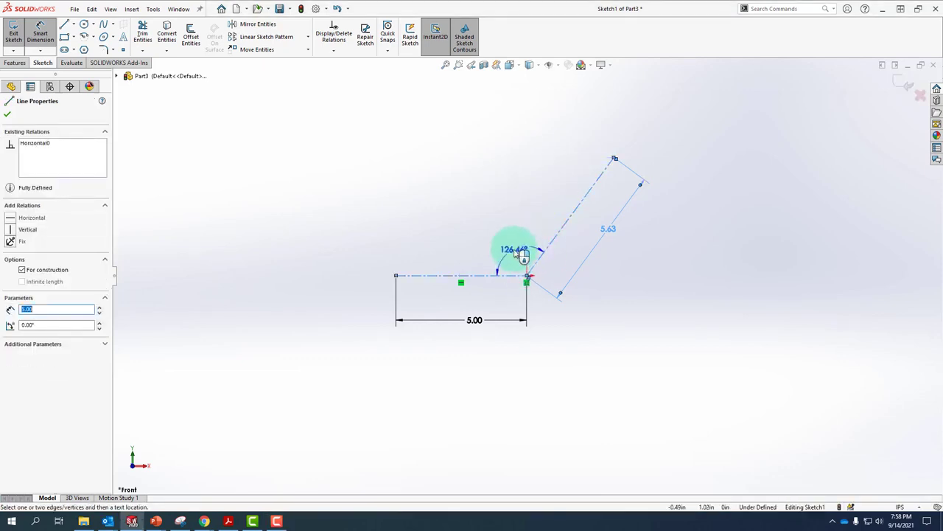
{"action": "left_click", "coordinate": [516, 251]}
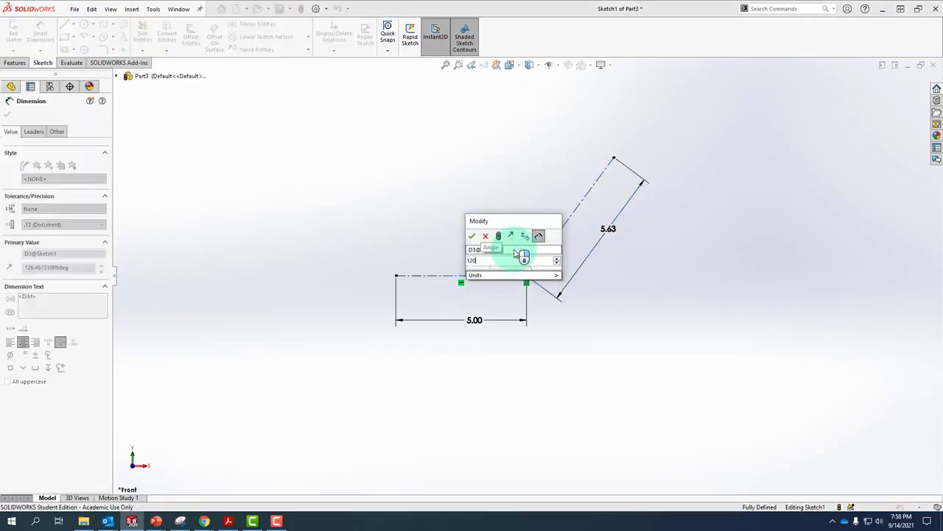
{"action": "key", "text": "Return"}
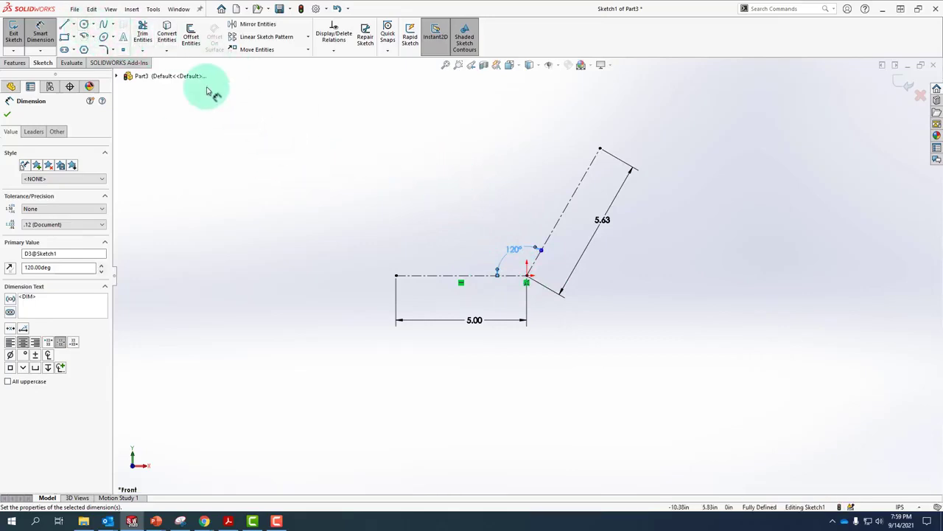
Draw a circle of about 0.71 in radius at the inclined centerline's upper end and one of about 0.82 in radius at the origin
{"action": "left_click", "coordinate": [84, 24]}
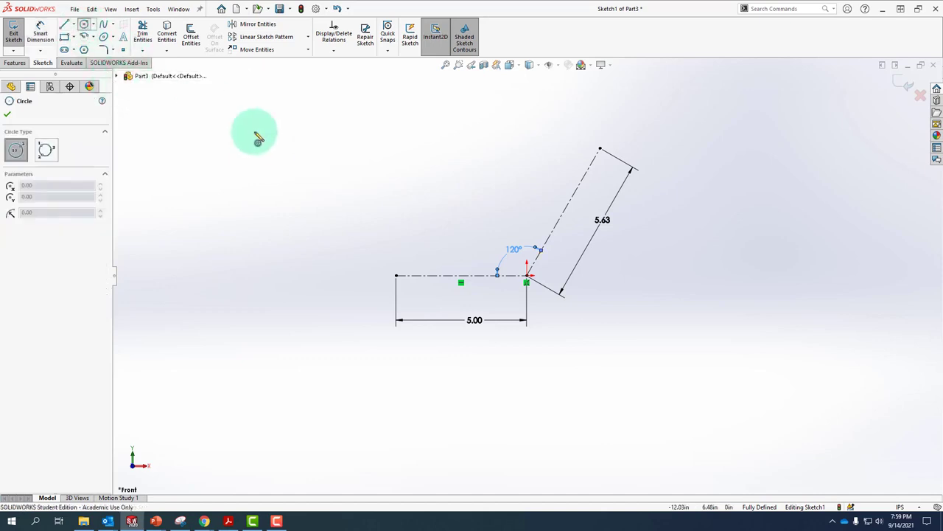
{"action": "left_click", "coordinate": [601, 150]}
{"action": "left_click", "coordinate": [618, 140]}
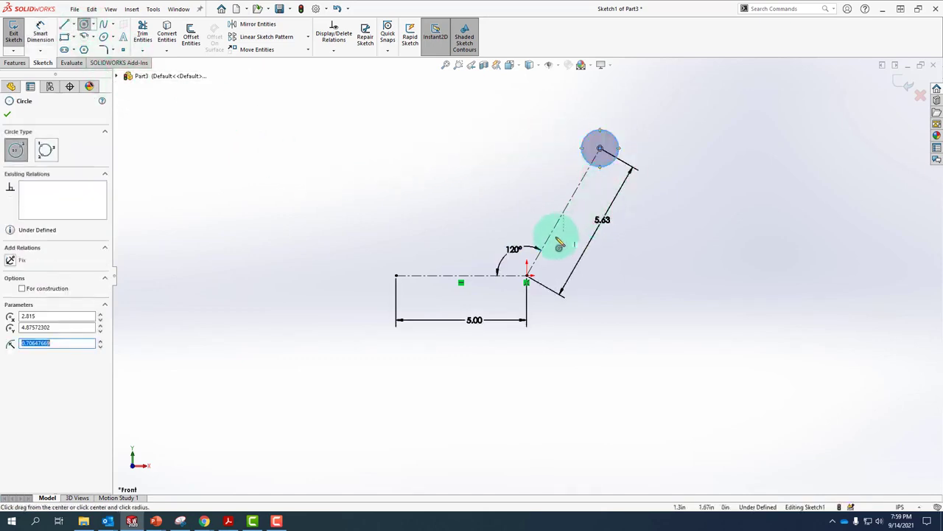
{"action": "left_click", "coordinate": [527, 275]}
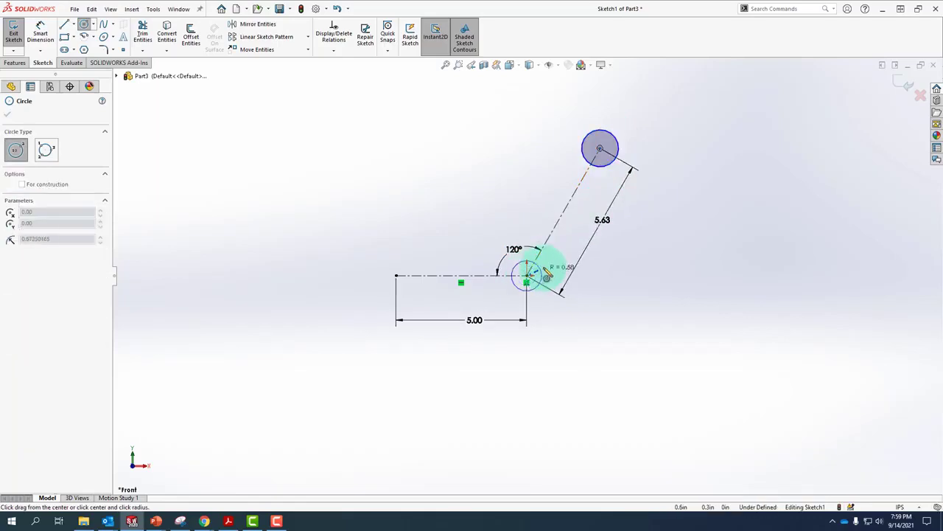
{"action": "left_click", "coordinate": [543, 289]}
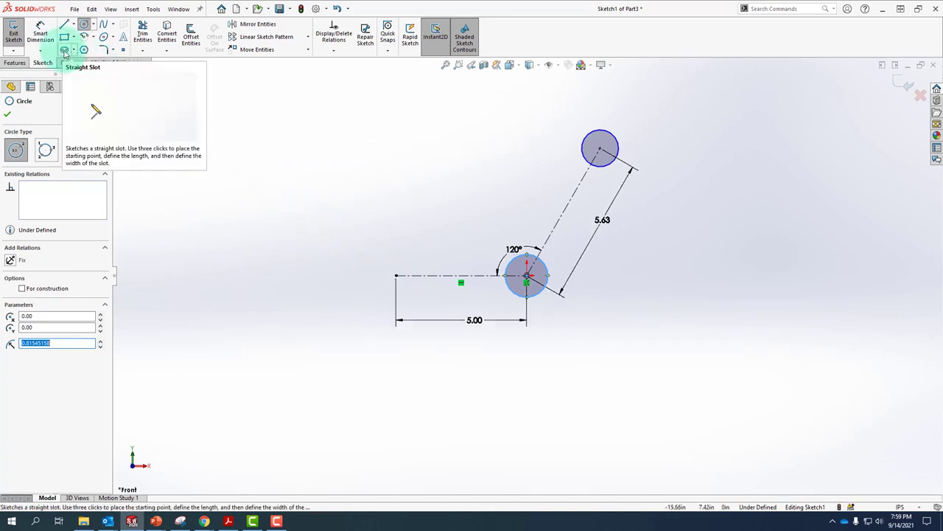
Draw a straight slot along the horizontal centerline from its left end, about 1.94 in between centers and 1.43 in wide
{"action": "left_click", "coordinate": [74, 50]}
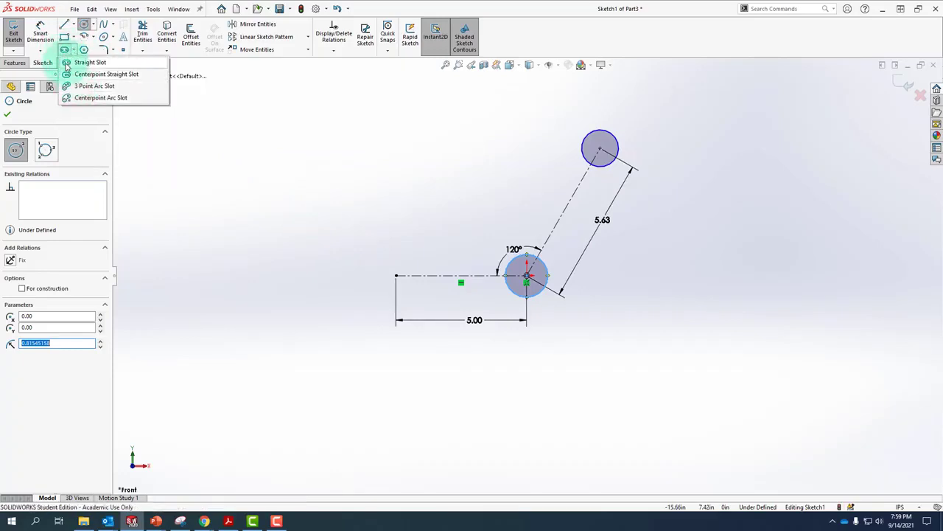
{"action": "left_click", "coordinate": [81, 62]}
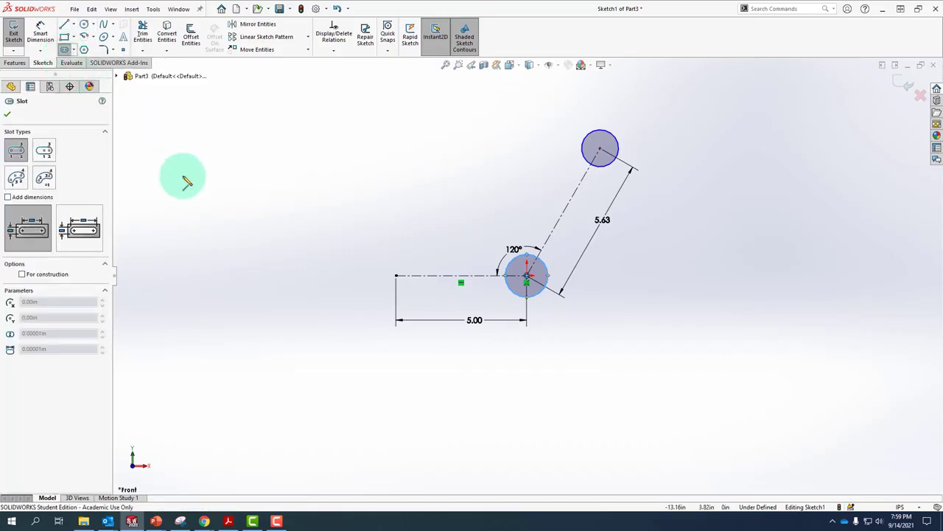
{"action": "left_click", "coordinate": [396, 277]}
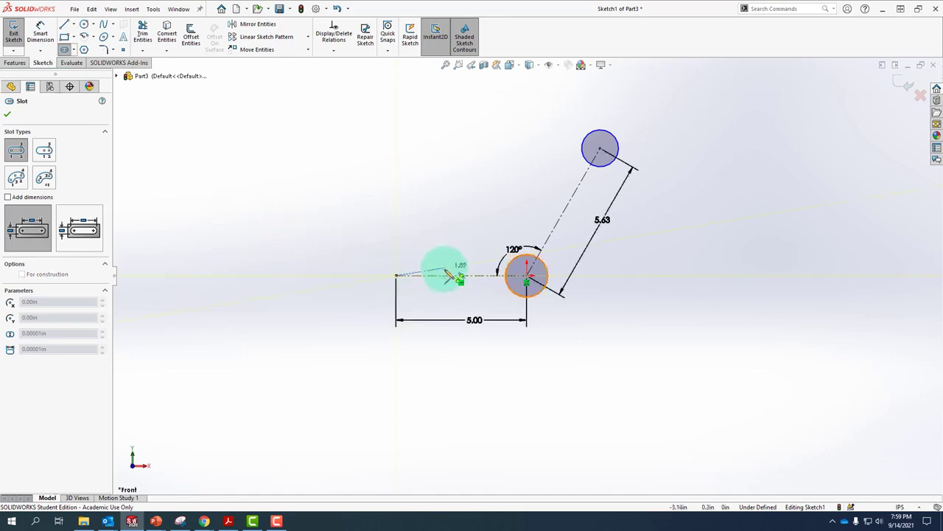
{"action": "left_click", "coordinate": [447, 275]}
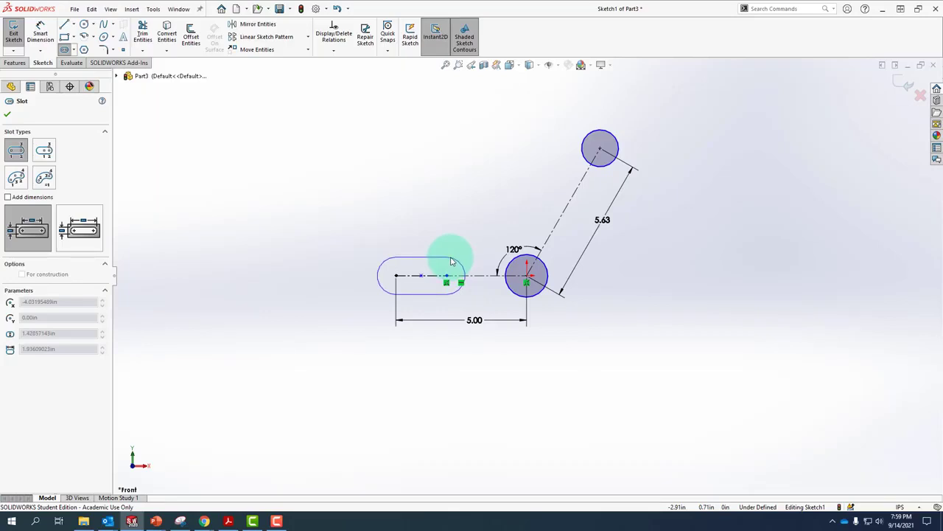
{"action": "left_click", "coordinate": [452, 261]}
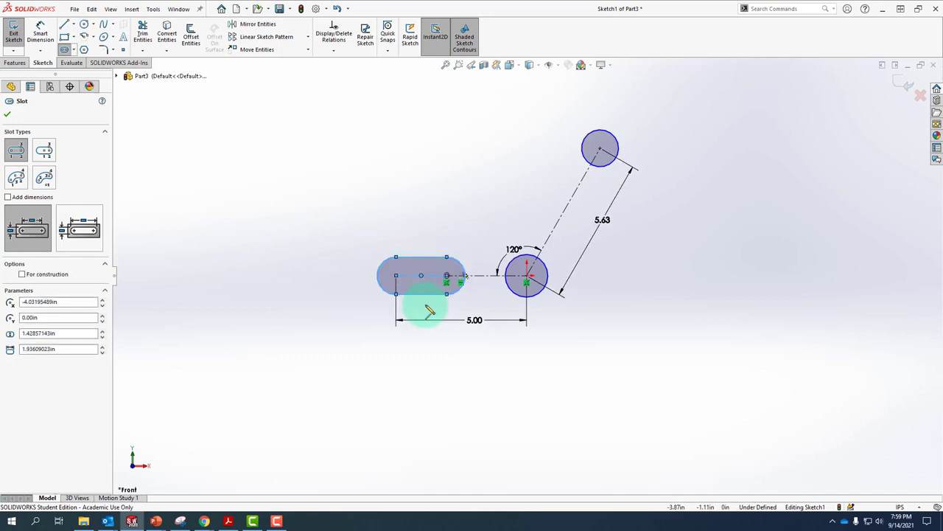
{"action": "right_click", "coordinate": [679, 234]}
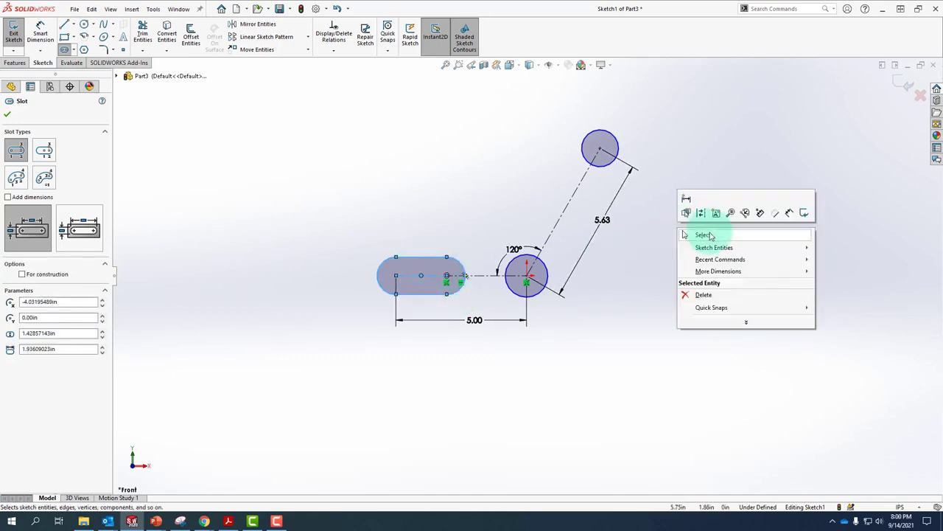
{"action": "left_click", "coordinate": [704, 236]}
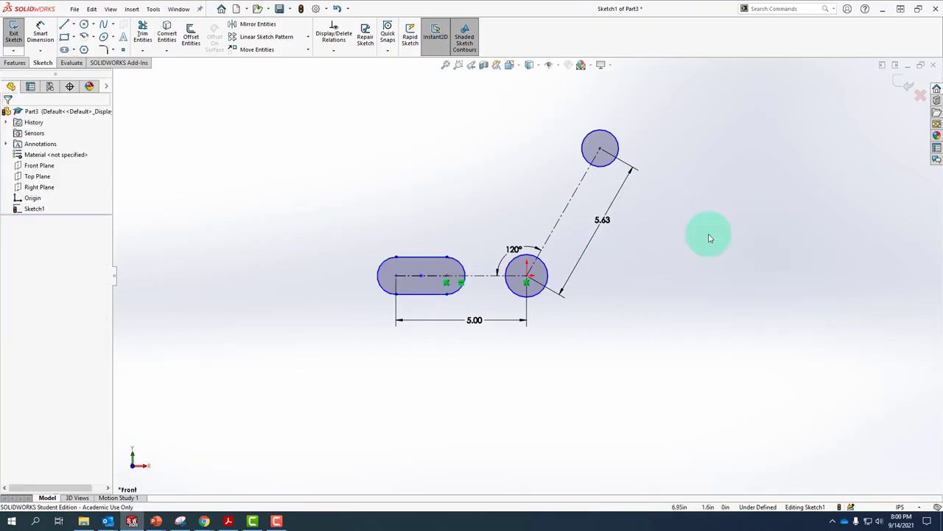
Dimension the diameter of the circle at the inclined centerline's upper end as 1.25 in
{"action": "right_click", "coordinate": [704, 238]}
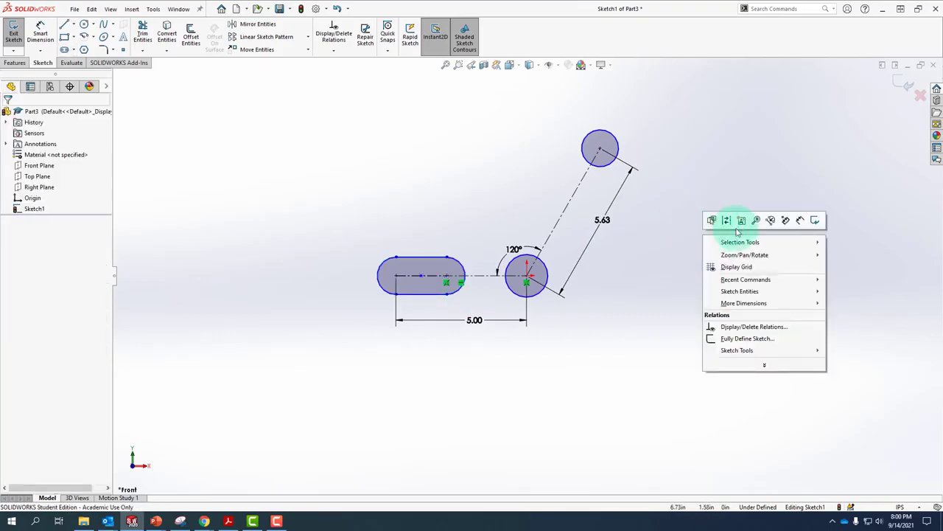
{"action": "left_click", "coordinate": [801, 221]}
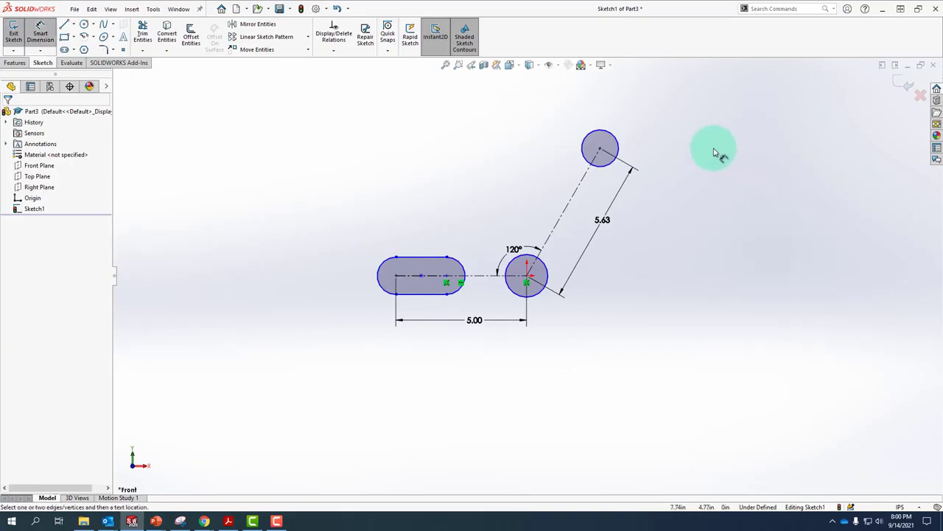
{"action": "left_click", "coordinate": [619, 143]}
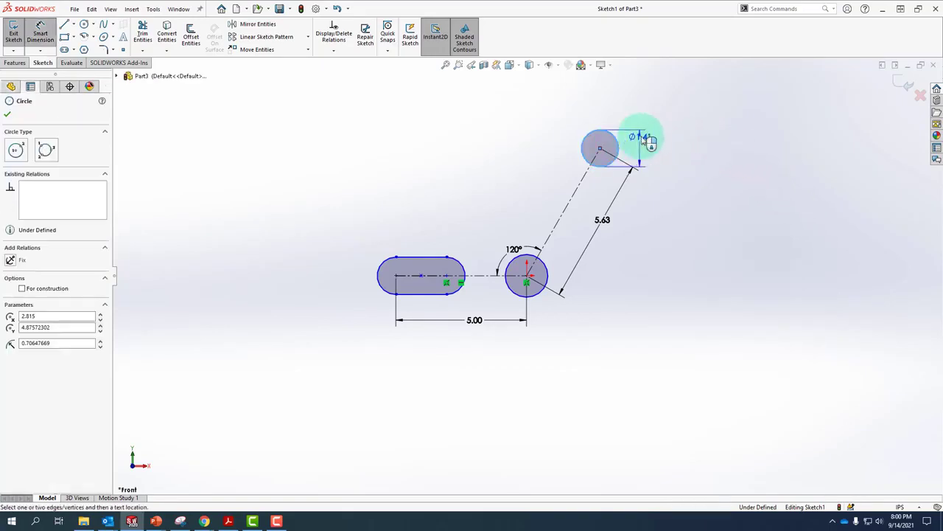
{"action": "left_click", "coordinate": [663, 118]}
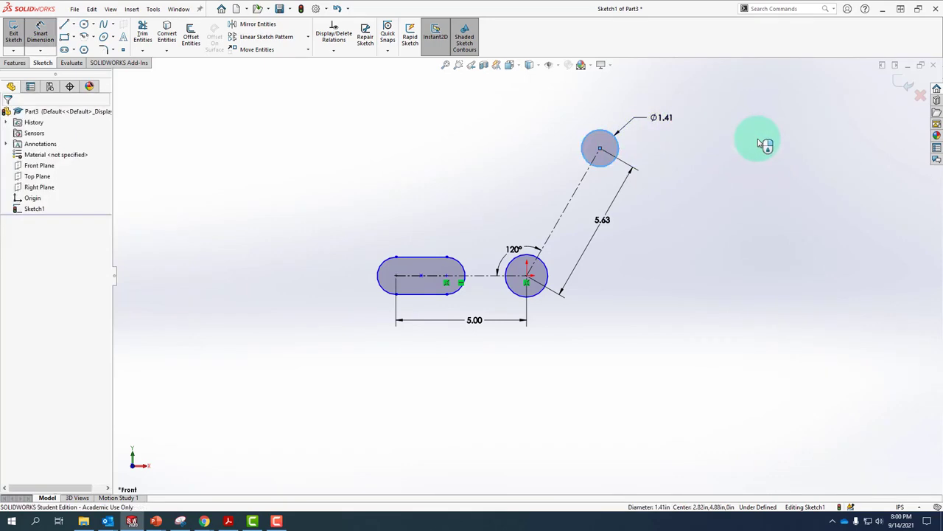
{"action": "type", "text": "1.25"}
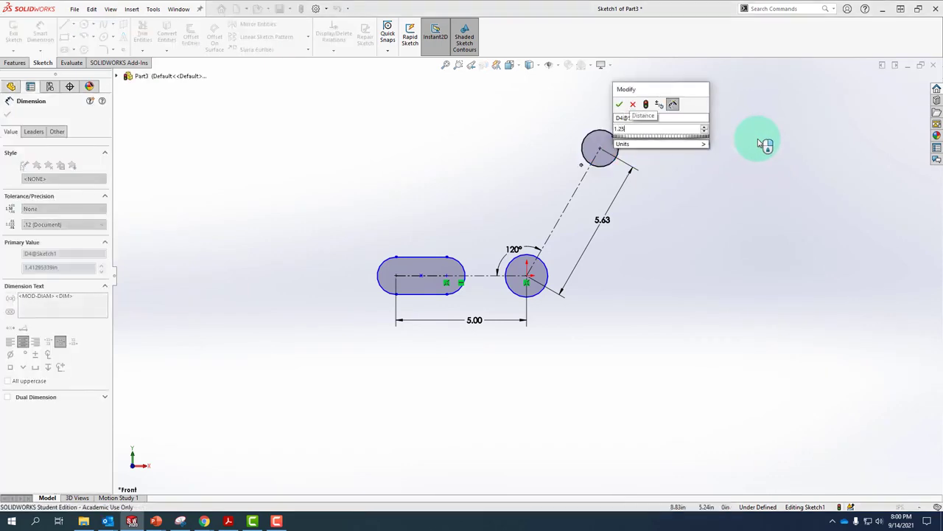
{"action": "key", "text": "Return"}
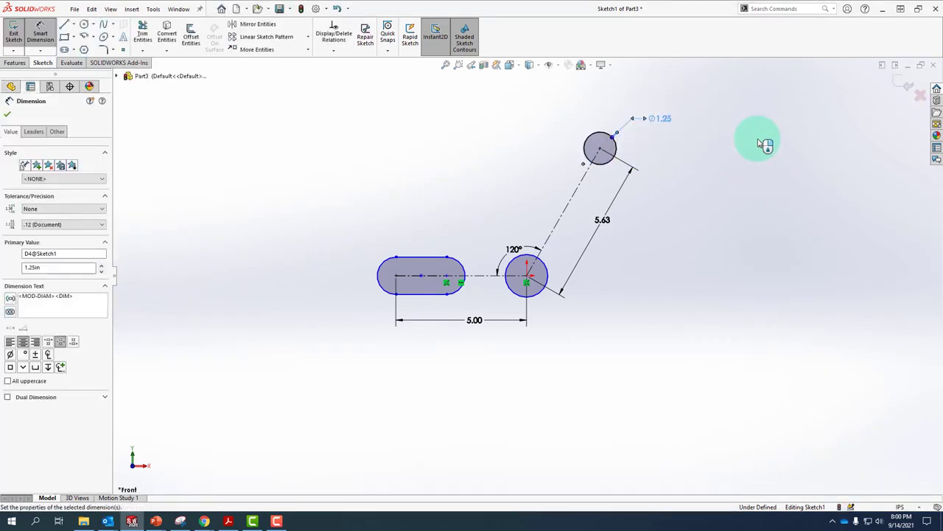
{"action": "key", "text": "Escape"}
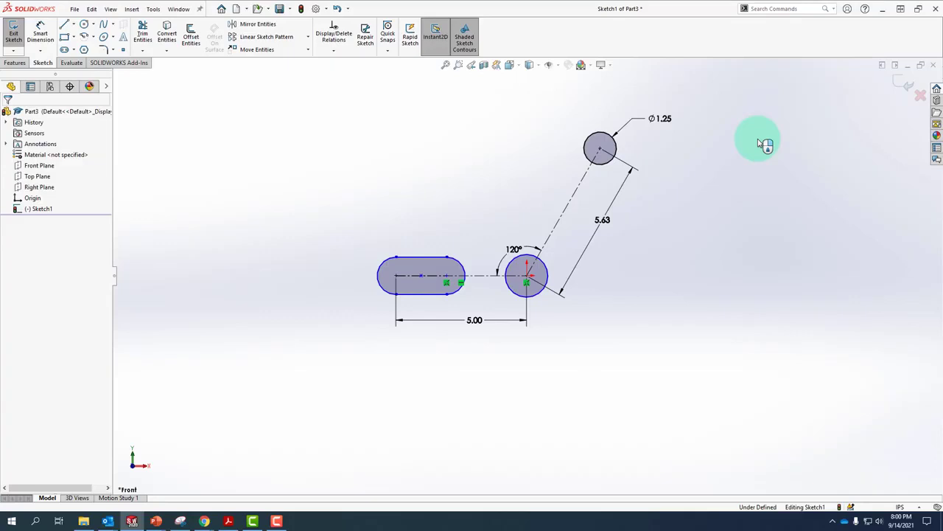
Make both circles and the slot's inner end arc equal in size with an Equal relation
{"action": "left_click", "coordinate": [598, 138]}
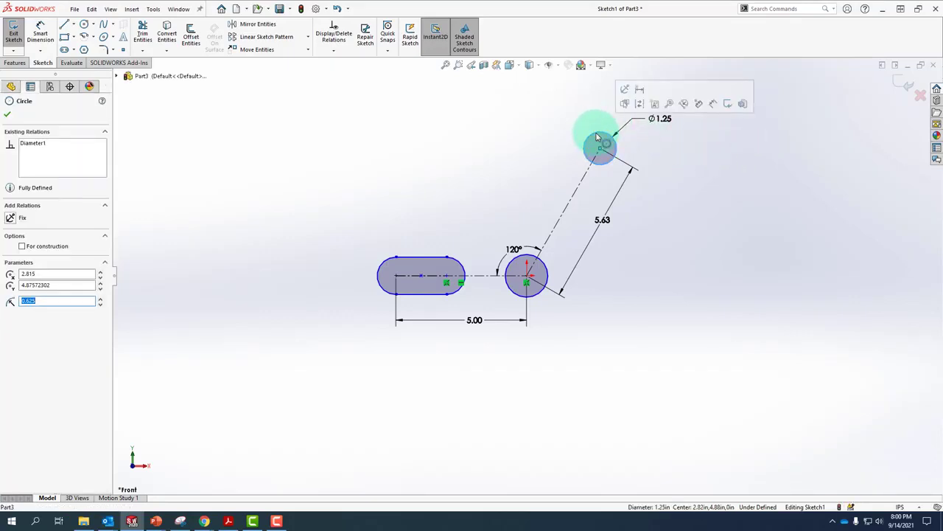
{"action": "left_click", "coordinate": [542, 260]}
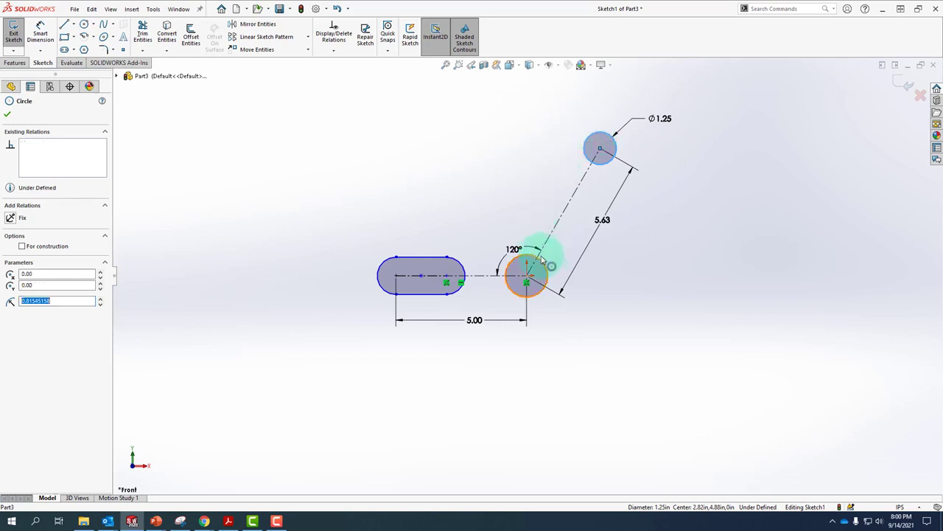
{"action": "left_click", "coordinate": [461, 262], "text": "ctrl"}
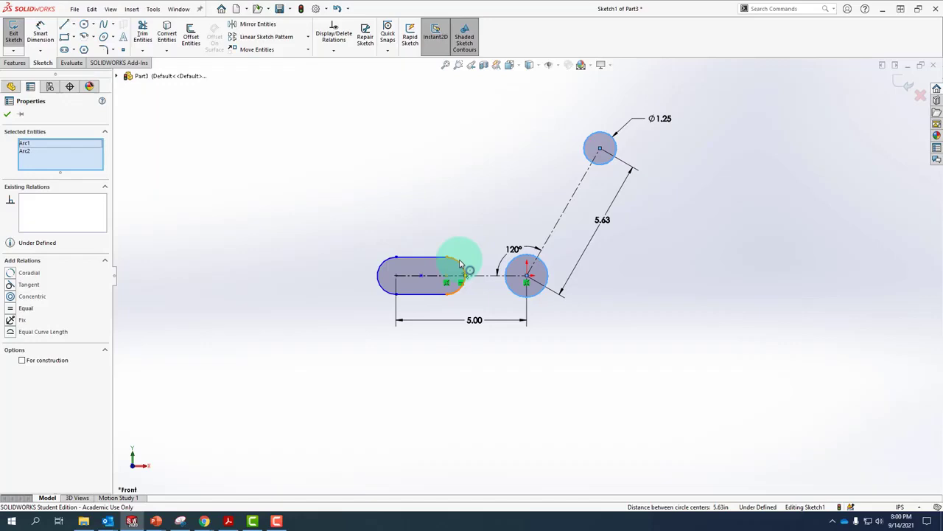
{"action": "left_click", "coordinate": [460, 263], "text": "ctrl"}
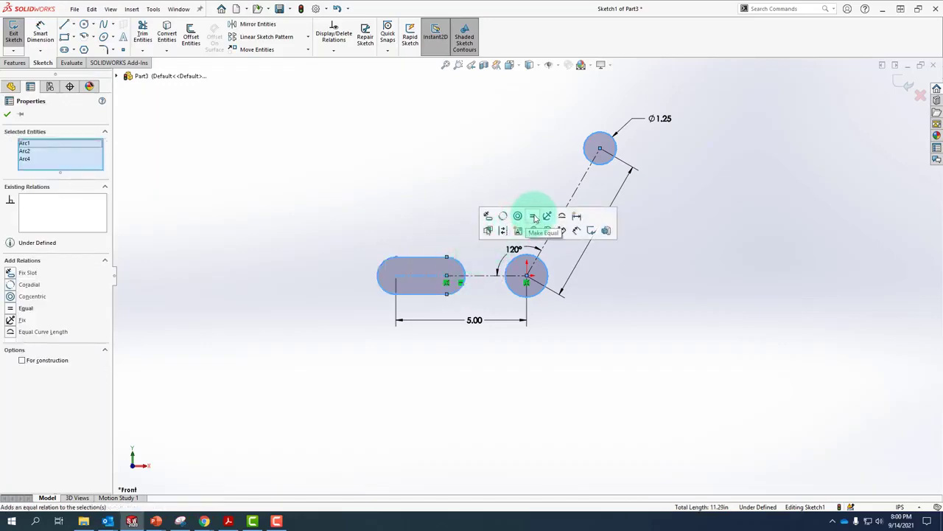
{"action": "left_click", "coordinate": [536, 216]}
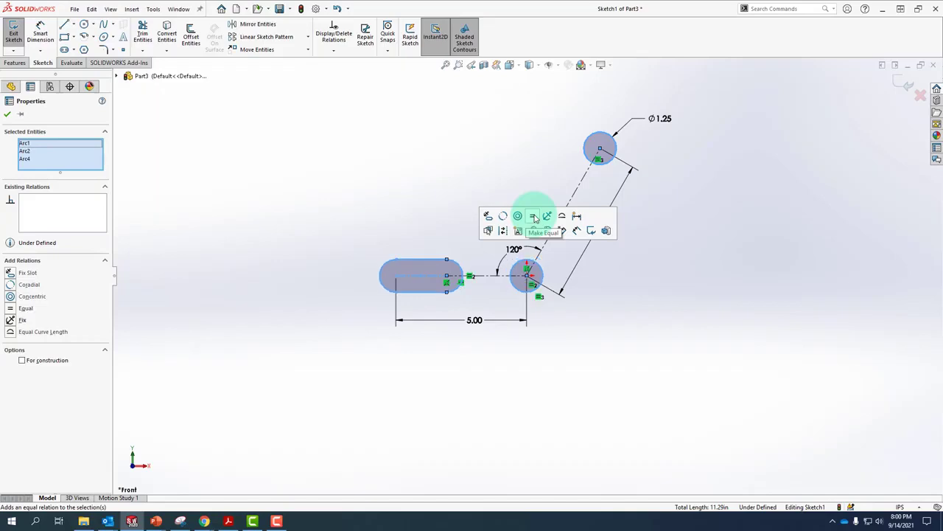
{"action": "left_click", "coordinate": [671, 318]}
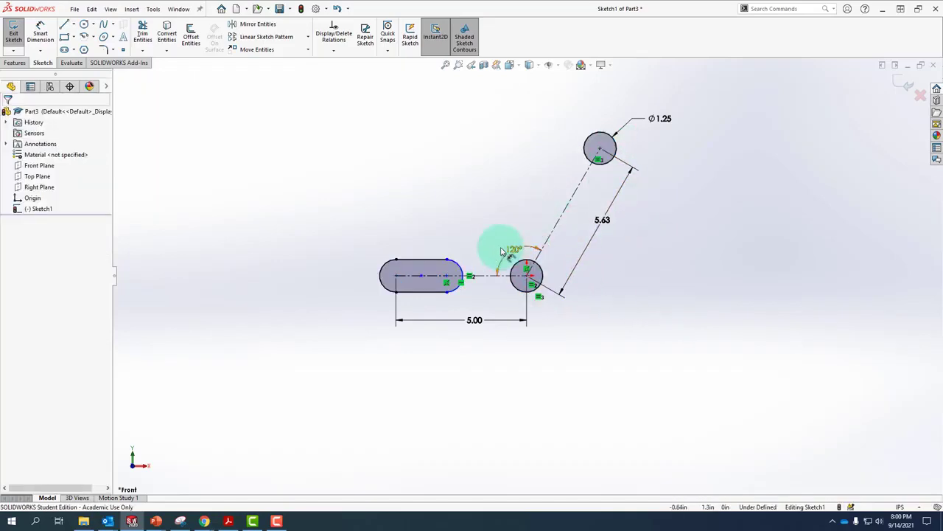
Test the slot's remaining freedom by moving its inner end and midpoint along the horizontal centerline, to about 1.85 in between centers
{"action": "left_click", "coordinate": [464, 267]}
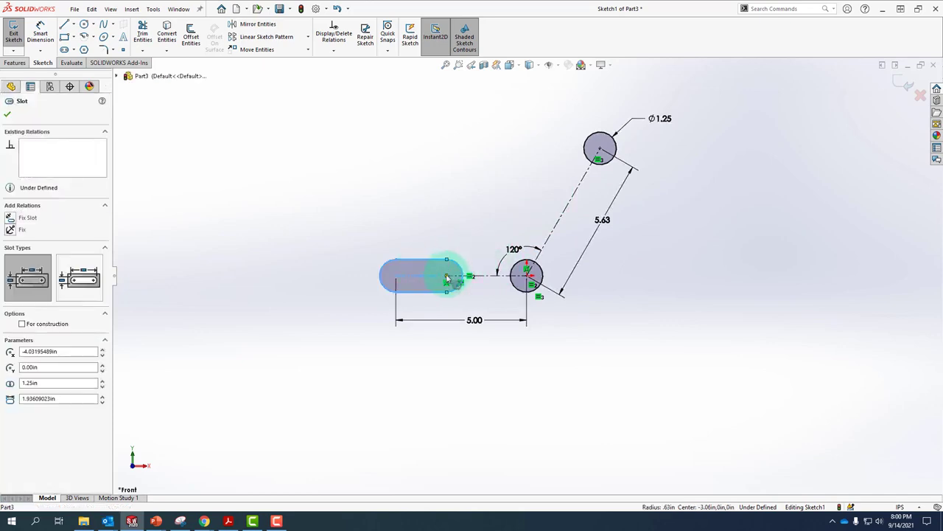
{"action": "mouse_move", "coordinate": [447, 278]}
{"action": "left_mouse_down"}
{"action": "mouse_move", "coordinate": [418, 278]}
{"action": "mouse_move", "coordinate": [471, 280]}
{"action": "mouse_move", "coordinate": [413, 279]}
{"action": "mouse_move", "coordinate": [472, 282]}
{"action": "mouse_move", "coordinate": [448, 276]}
{"action": "left_mouse_up"}
{"action": "left_click", "coordinate": [452, 243]}
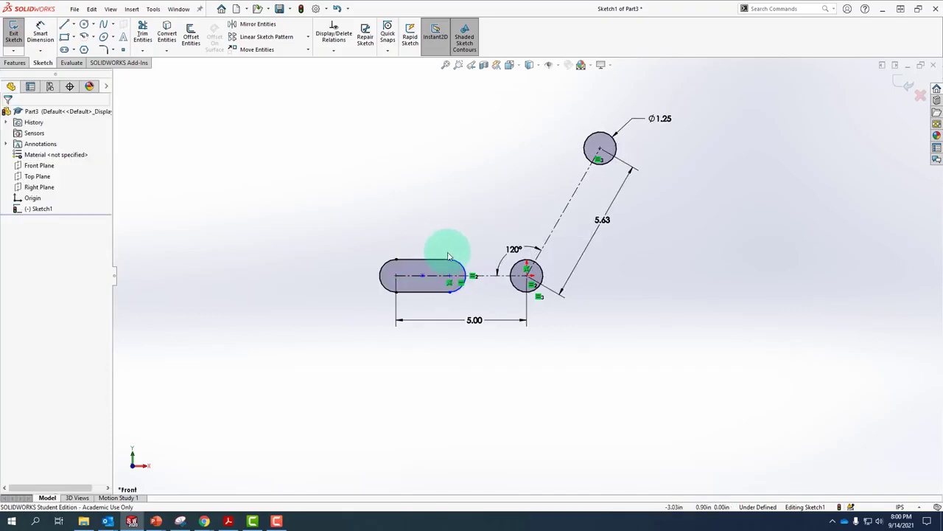
{"action": "scroll", "coordinate": [457, 260], "scroll_direction": "down", "scroll_amount": 5}
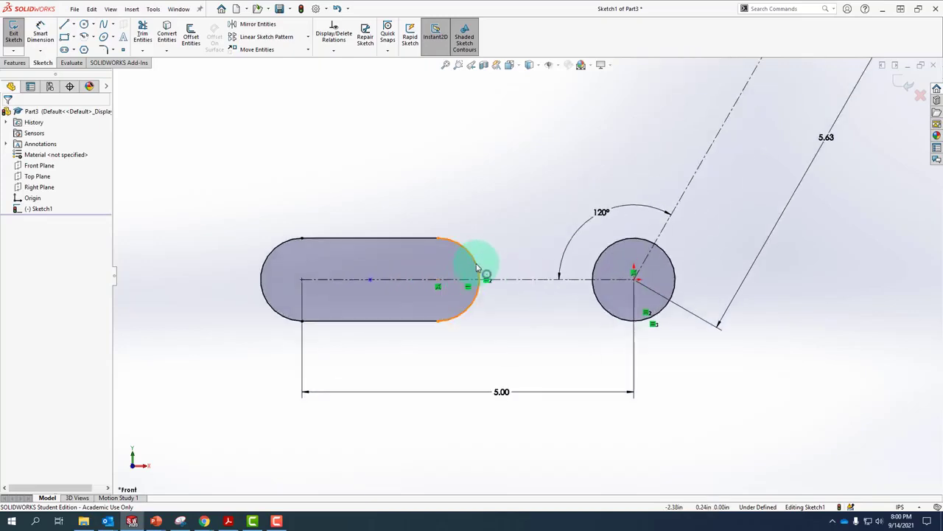
{"action": "left_click", "coordinate": [478, 269]}
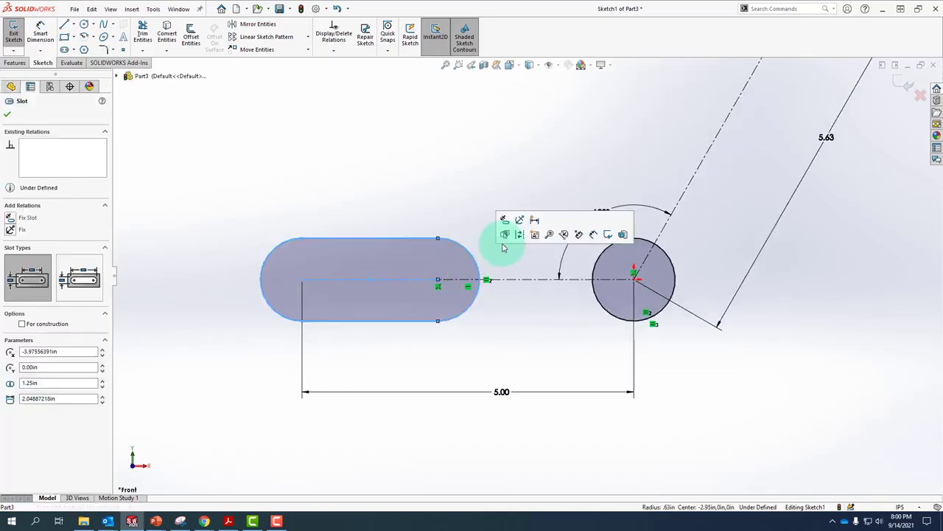
{"action": "left_click", "coordinate": [487, 210]}
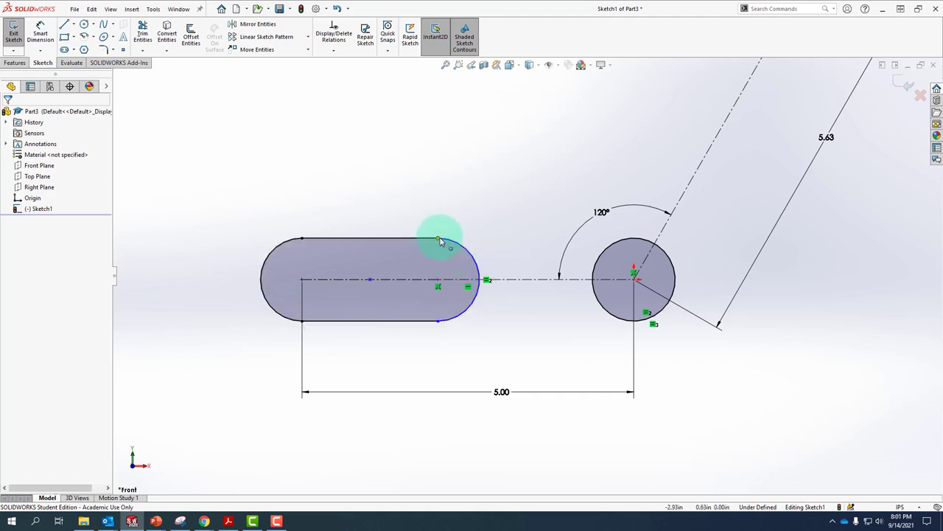
{"action": "mouse_move", "coordinate": [444, 242]}
{"action": "left_mouse_down"}
{"action": "mouse_move", "coordinate": [495, 236]}
{"action": "mouse_move", "coordinate": [401, 249]}
{"action": "mouse_move", "coordinate": [467, 246]}
{"action": "mouse_move", "coordinate": [461, 251]}
{"action": "left_mouse_up"}
{"action": "left_click", "coordinate": [411, 211]}
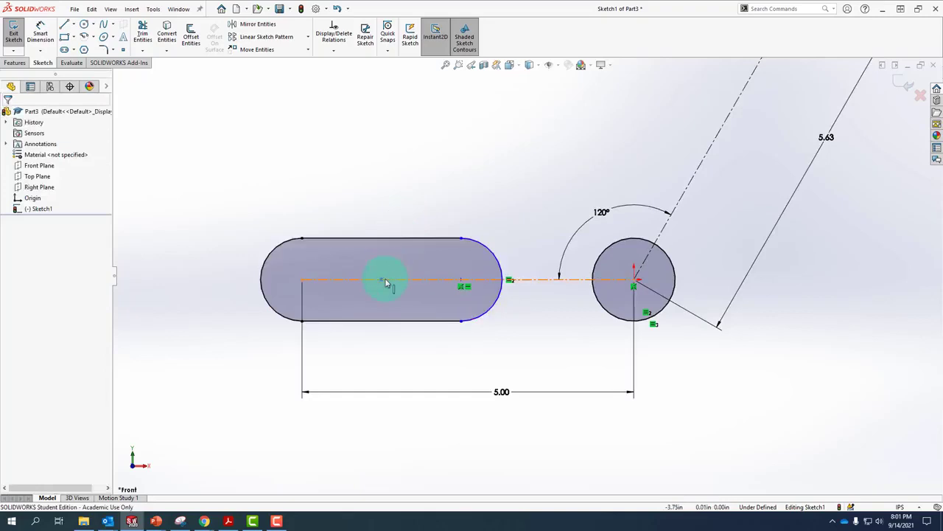
{"action": "mouse_move", "coordinate": [383, 280]}
{"action": "left_mouse_down"}
{"action": "mouse_move", "coordinate": [459, 277]}
{"action": "mouse_move", "coordinate": [345, 288]}
{"action": "mouse_move", "coordinate": [408, 280]}
{"action": "mouse_move", "coordinate": [364, 284]}
{"action": "left_mouse_up"}
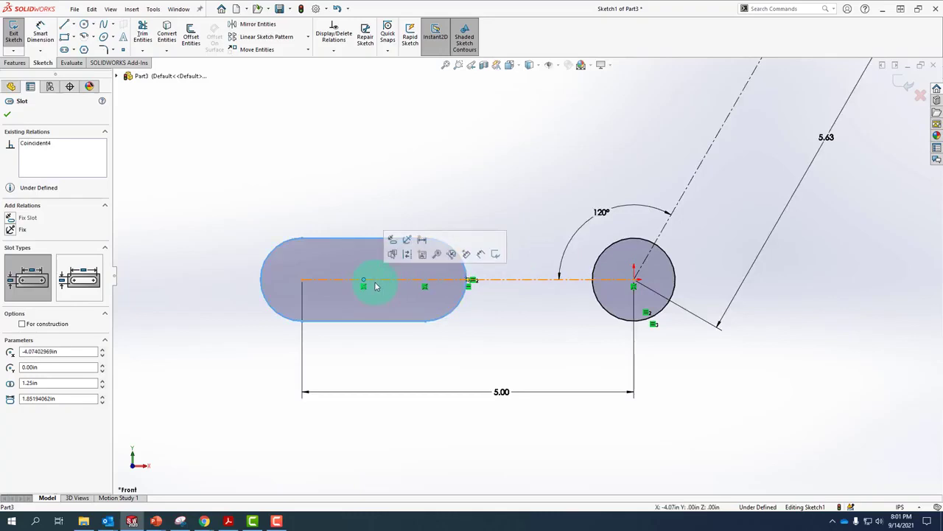
{"action": "left_click", "coordinate": [426, 140]}
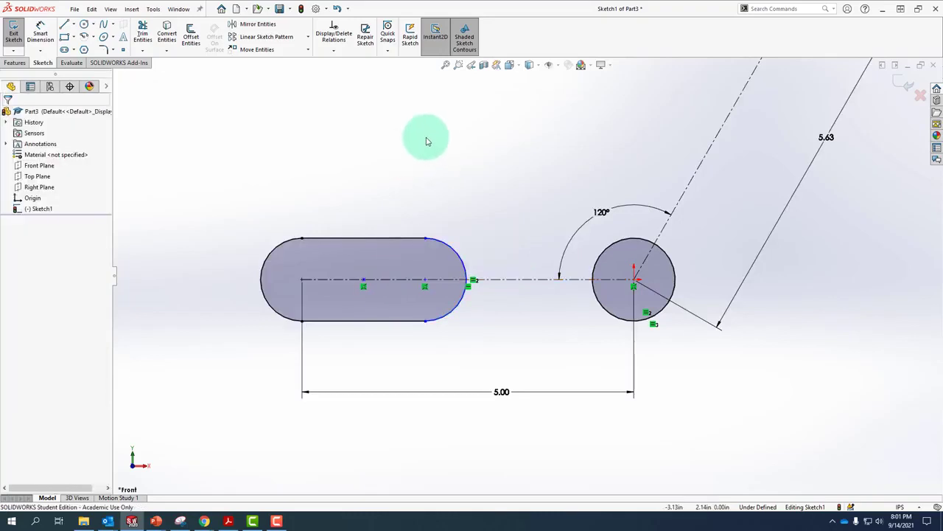
Dimension the horizontal distance from the slot's inner arc center to the origin as 3.25 in, placed above the 5.00 in dimension
{"action": "right_click", "coordinate": [443, 151]}
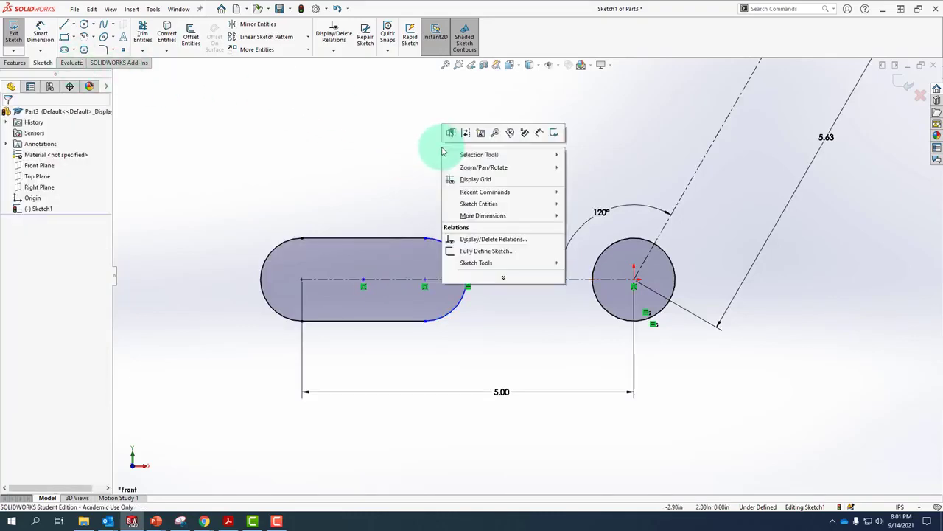
{"action": "left_click", "coordinate": [539, 132]}
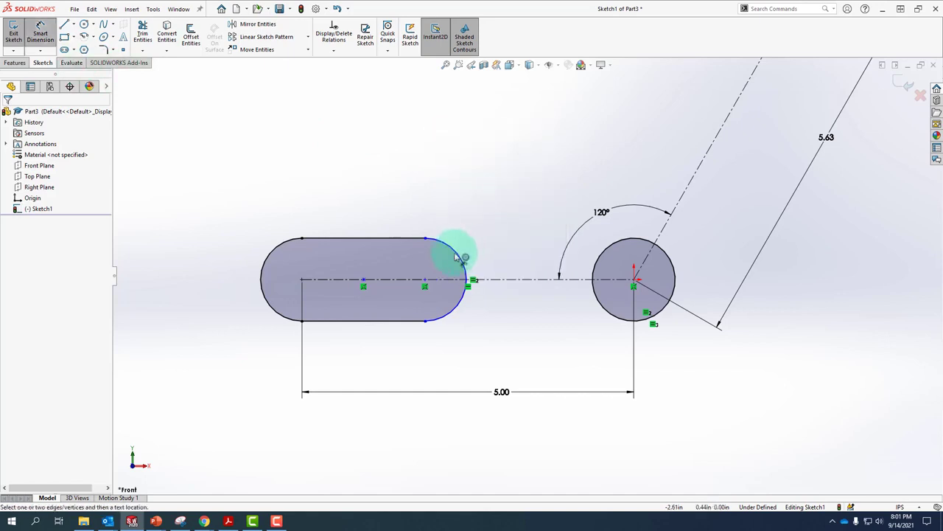
{"action": "left_click", "coordinate": [425, 284]}
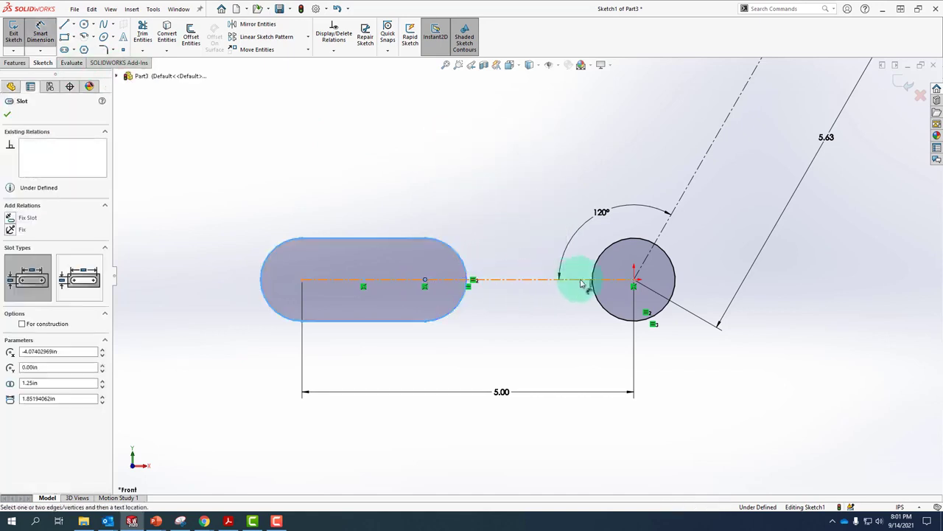
{"action": "left_click", "coordinate": [634, 280]}
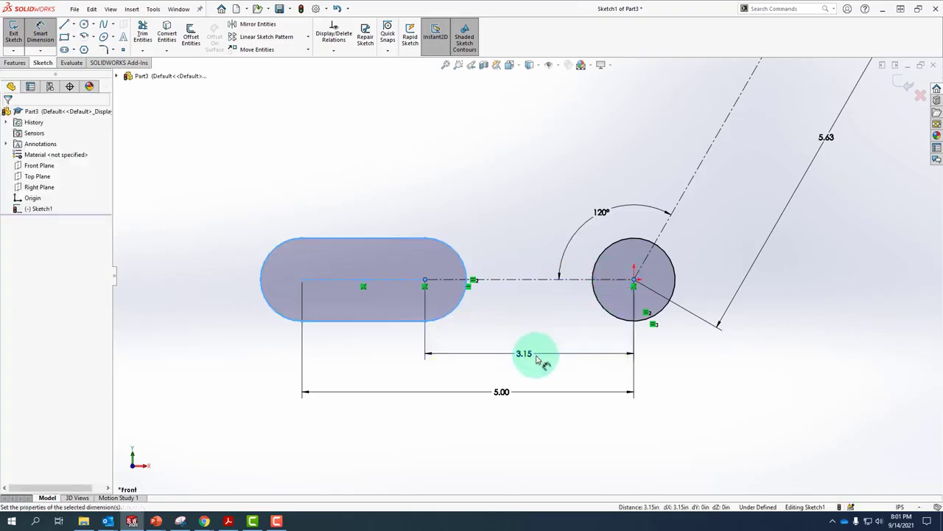
{"action": "left_click", "coordinate": [535, 358]}
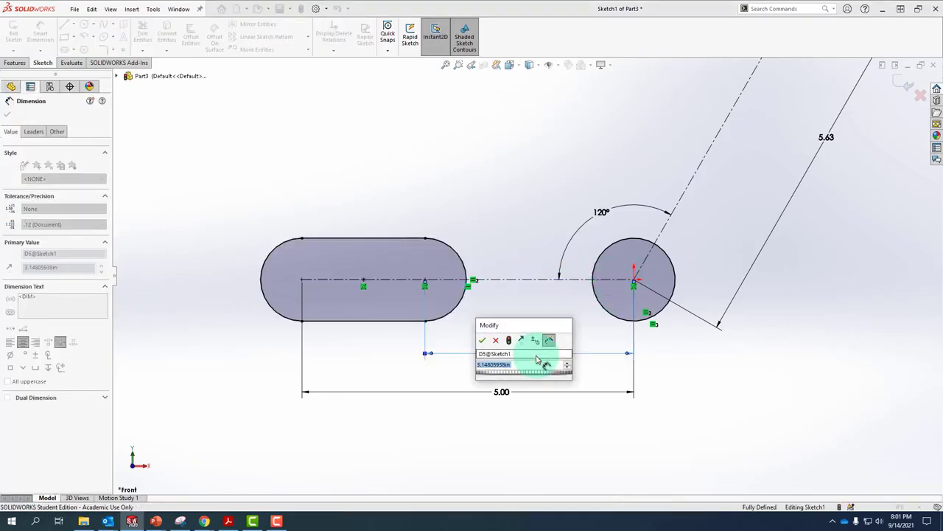
{"action": "type", "text": "3.25"}
{"action": "key", "text": "Return"}
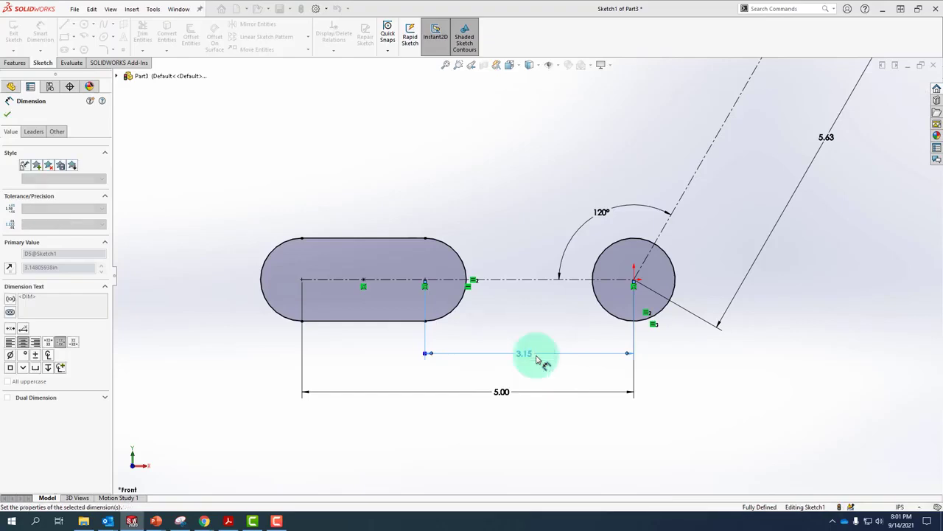
{"action": "key", "text": "Escape"}
Draw a larger circle of about 1.34 in radius centered on the origin, around the existing hole
{"action": "key", "text": "f"}
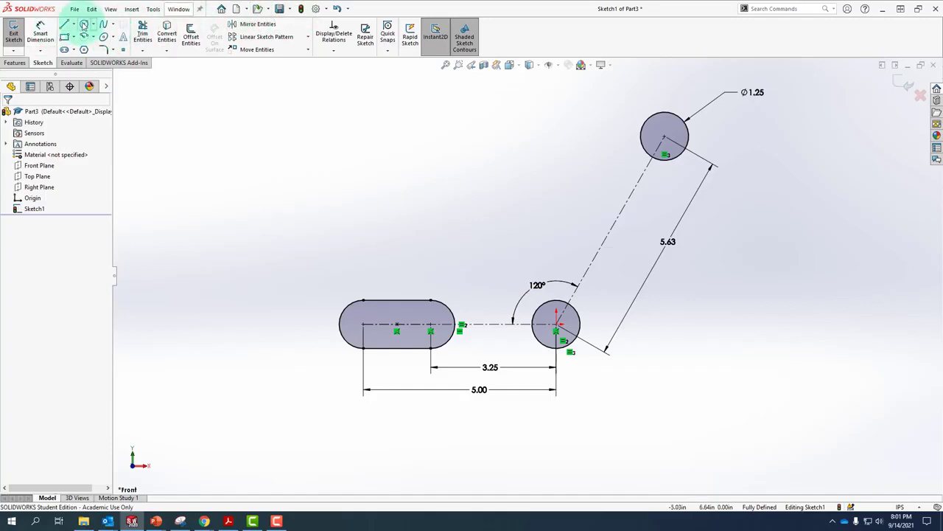
{"action": "left_click", "coordinate": [83, 23]}
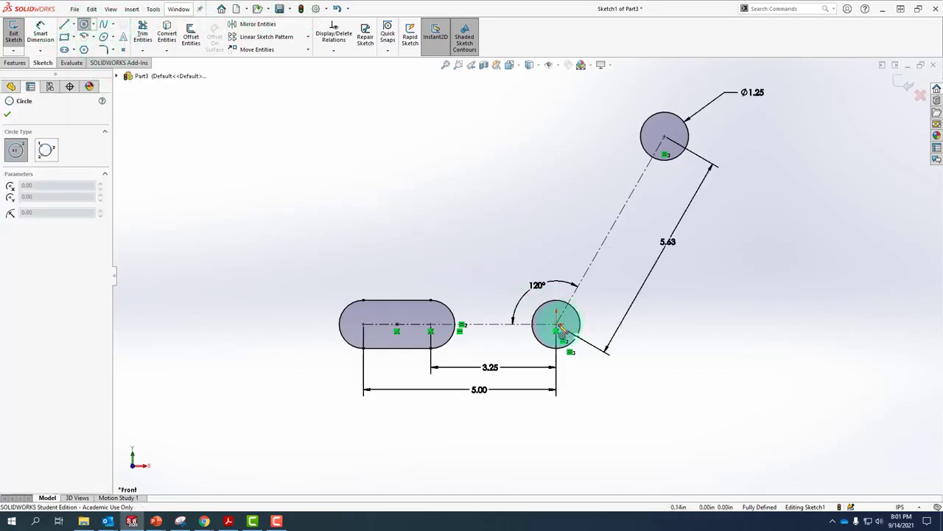
{"action": "left_click", "coordinate": [558, 328]}
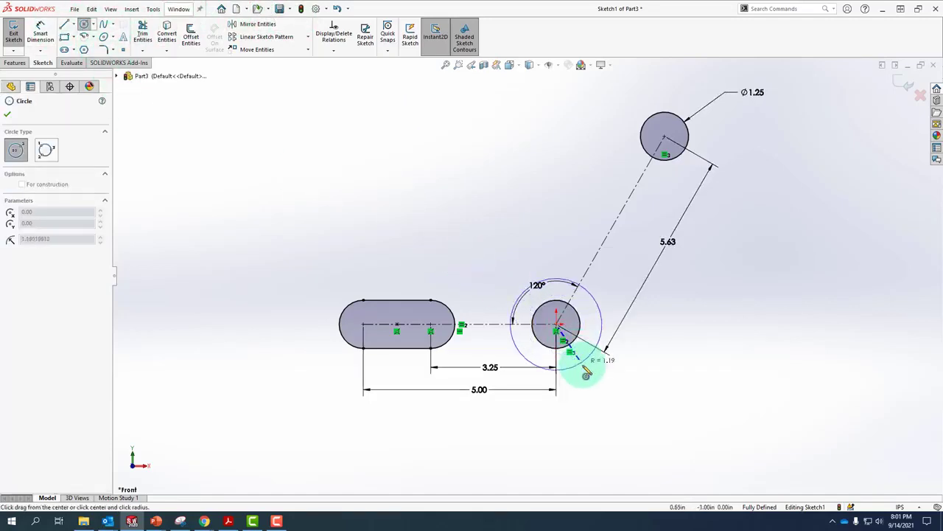
{"action": "left_click", "coordinate": [587, 376]}
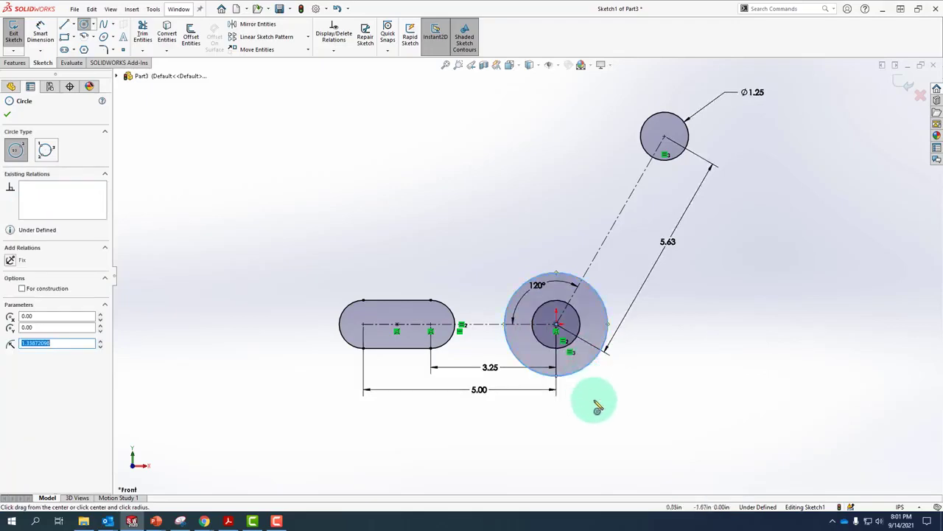
Dimension the larger circle around the origin with a diameter of 2*1.13 (2.26 in), placed below and outside the circle
{"action": "right_click", "coordinate": [674, 299]}
{"action": "left_click", "coordinate": [770, 283]}
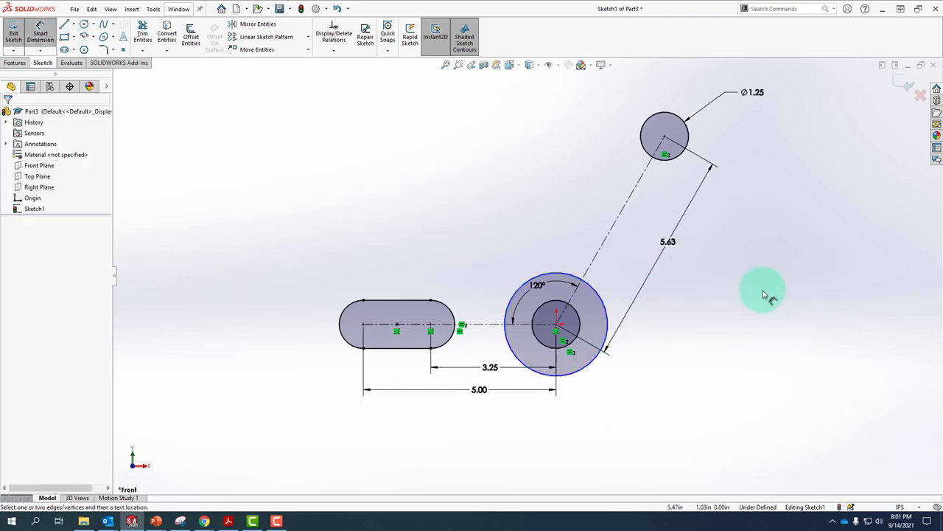
{"action": "left_click", "coordinate": [589, 372]}
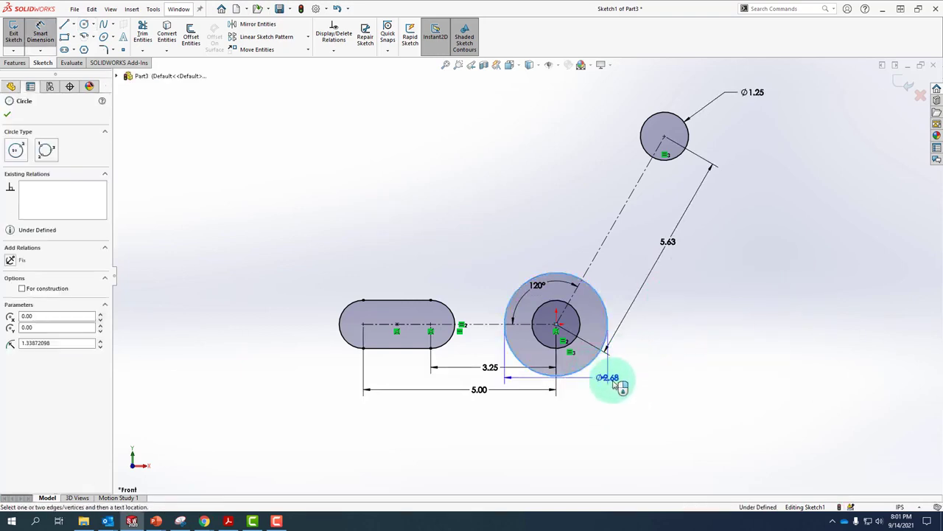
{"action": "left_click", "coordinate": [628, 437]}
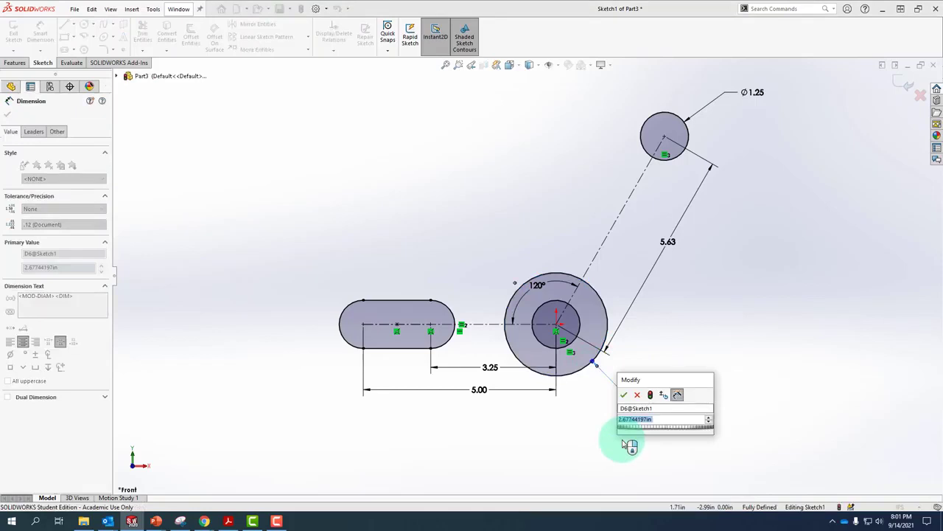
{"action": "type", "text": "2*1.3"}
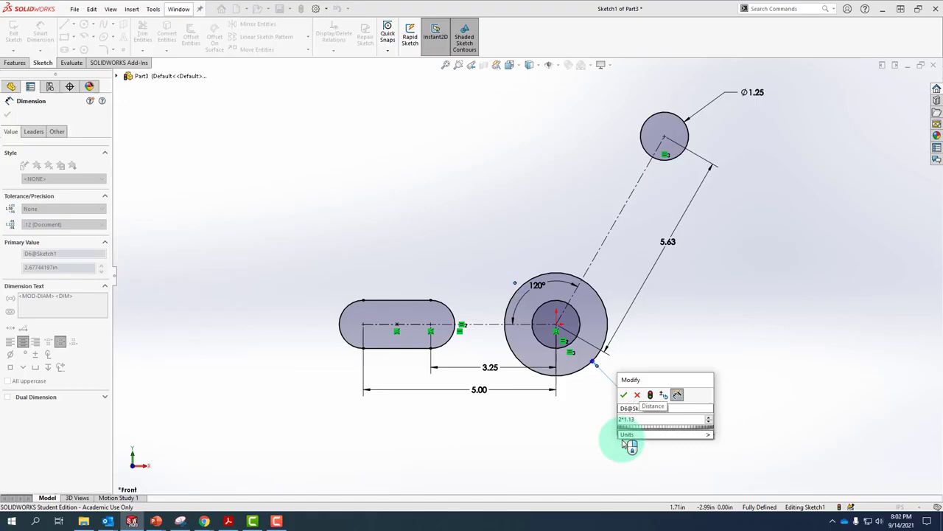
{"action": "key", "text": "Return"}
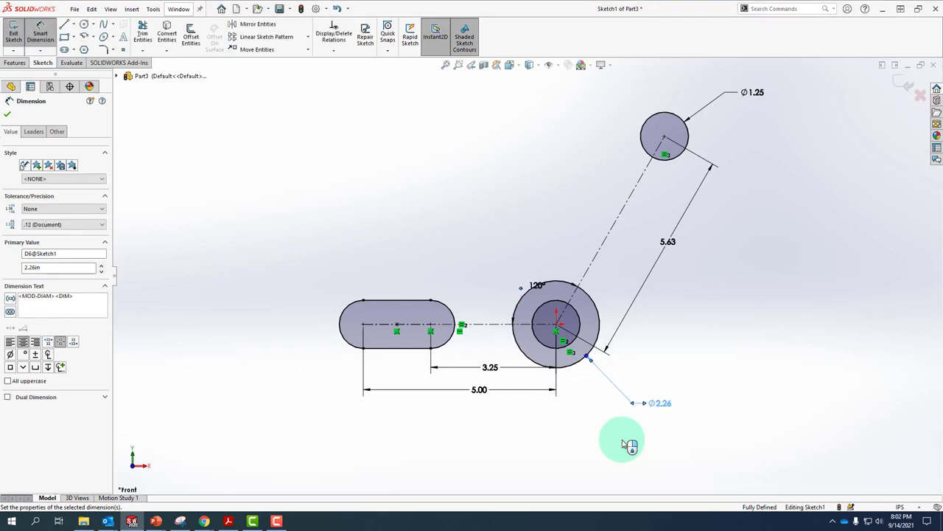
{"action": "left_click", "coordinate": [611, 396]}
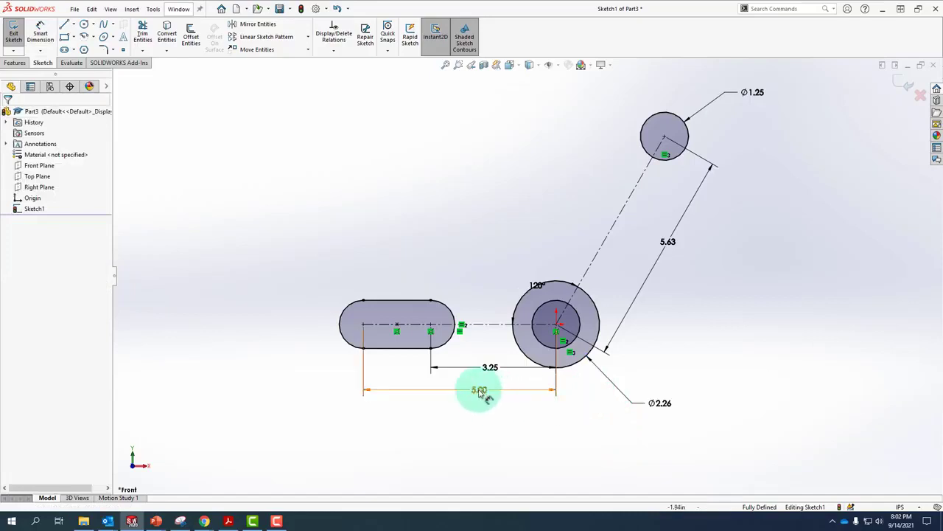
Spread out the 5.00, 3.25, 5.63, Ø2.26 and Ø1.25 dimensions away from the geometry, and tuck the 120° angle inside the larger circle
{"action": "left_click_drag", "start_coordinate": [483, 396], "coordinate": [478, 458]}
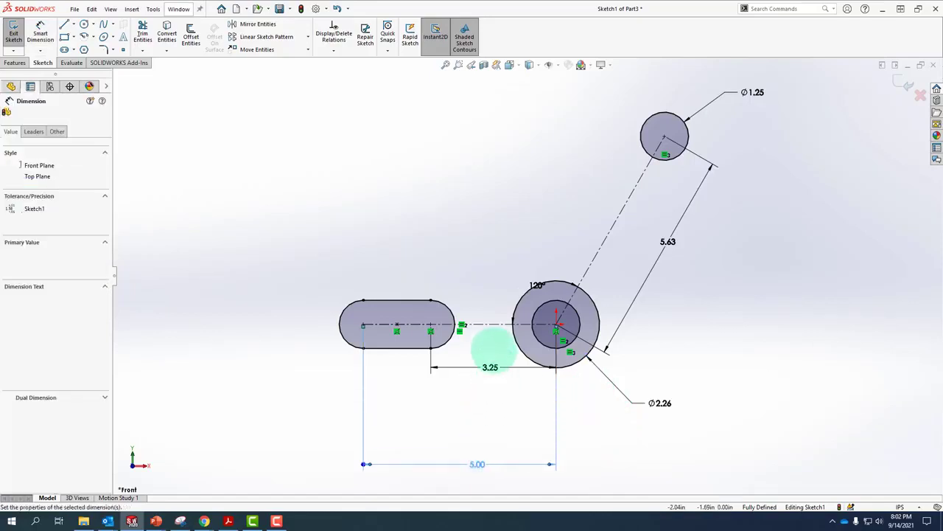
{"action": "mouse_move", "coordinate": [490, 371]}
{"action": "left_mouse_down"}
{"action": "mouse_move", "coordinate": [479, 404]}
{"action": "mouse_move", "coordinate": [491, 436]}
{"action": "left_mouse_up"}
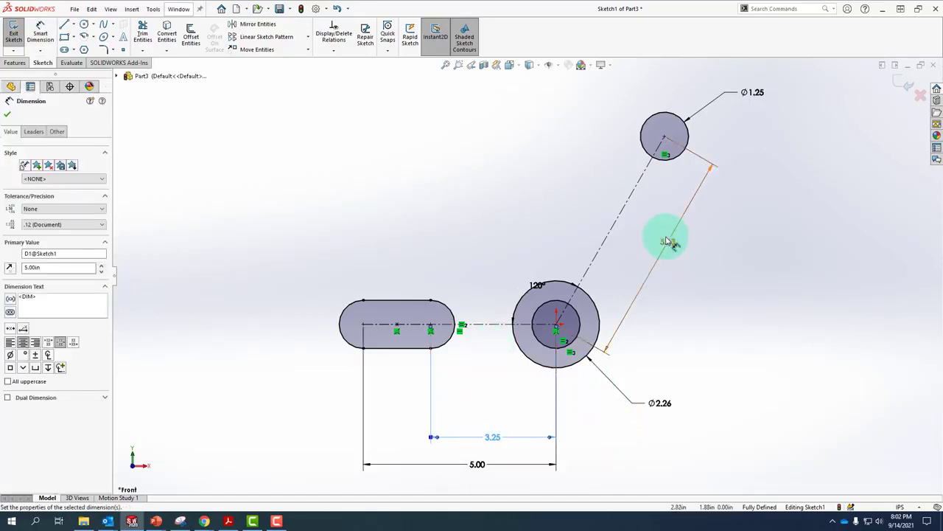
{"action": "left_click_drag", "start_coordinate": [667, 245], "coordinate": [771, 280]}
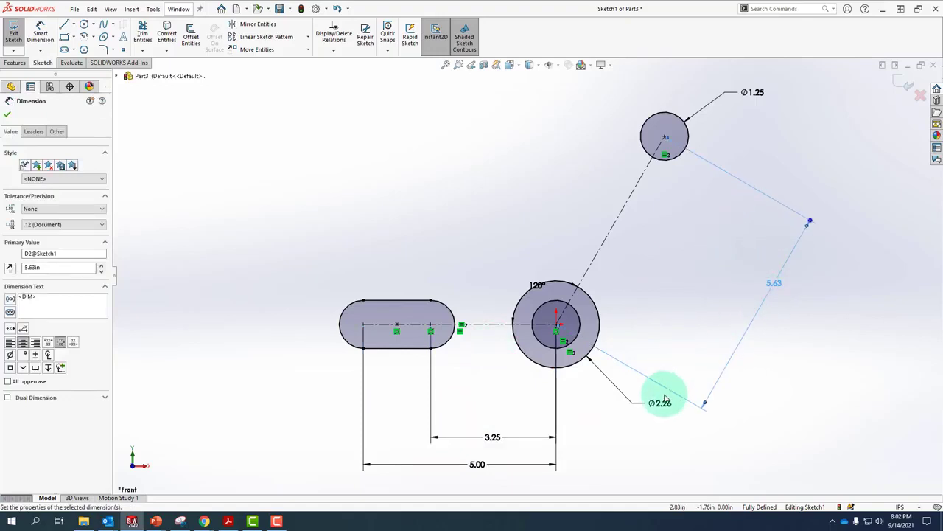
{"action": "left_click_drag", "start_coordinate": [707, 431], "coordinate": [708, 432]}
{"action": "left_click_drag", "start_coordinate": [752, 93], "coordinate": [792, 78]}
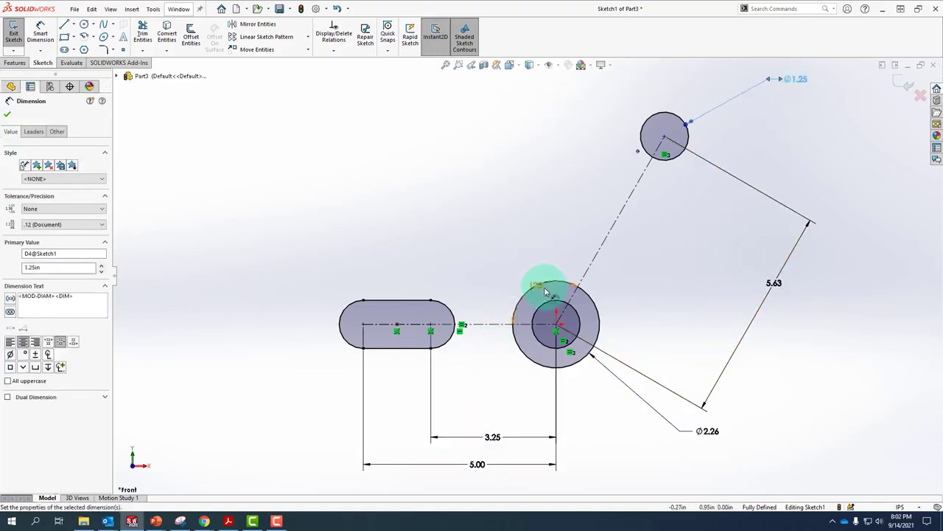
{"action": "left_click_drag", "start_coordinate": [537, 286], "coordinate": [544, 295]}
{"action": "left_click", "coordinate": [793, 377]}
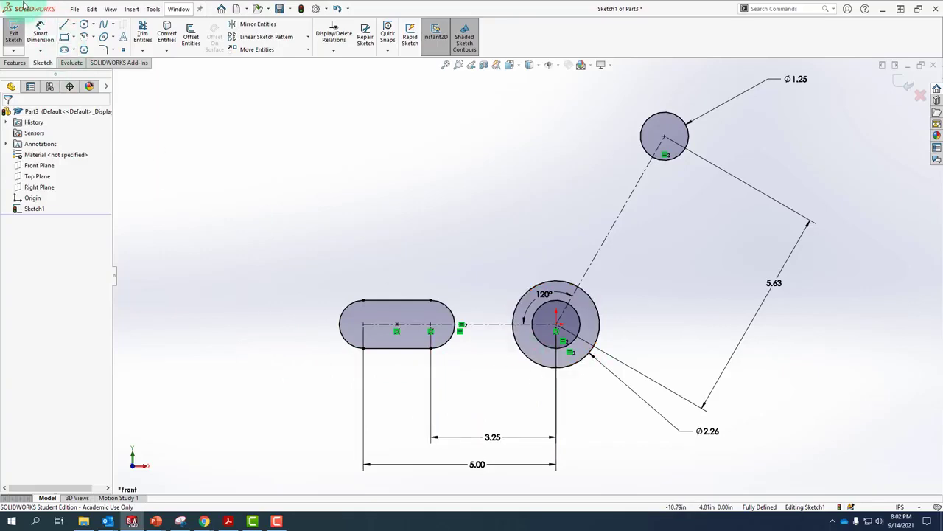
Draw connected outline lines from the larger circle's bottom around the slot: about 6.84 in horizontal, 1.66 in vertical, 0.93 in slanted, 4.05 in horizontal
{"action": "left_click", "coordinate": [65, 24]}
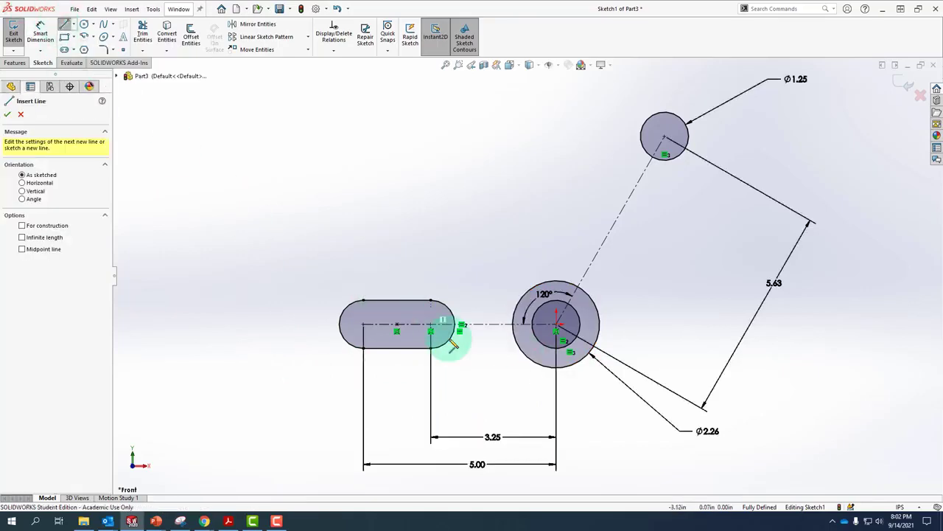
{"action": "left_click", "coordinate": [558, 370]}
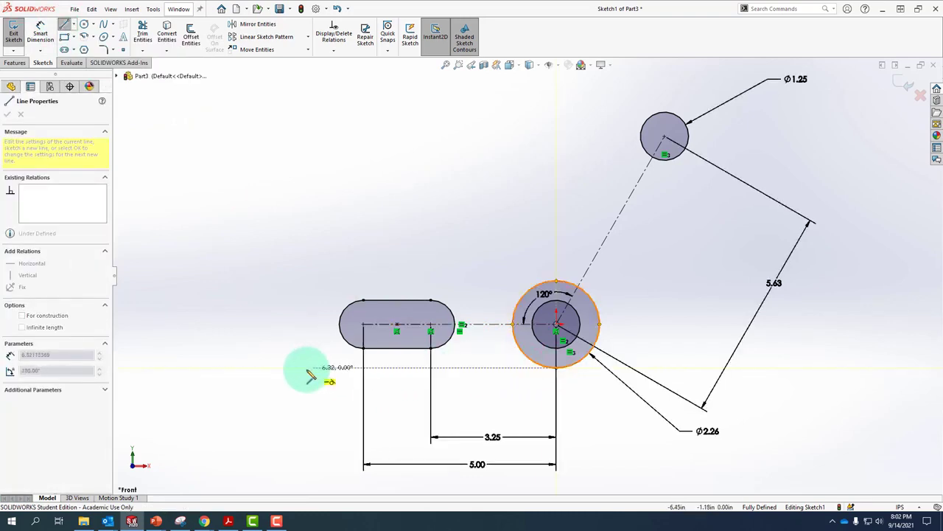
{"action": "left_click", "coordinate": [293, 367]}
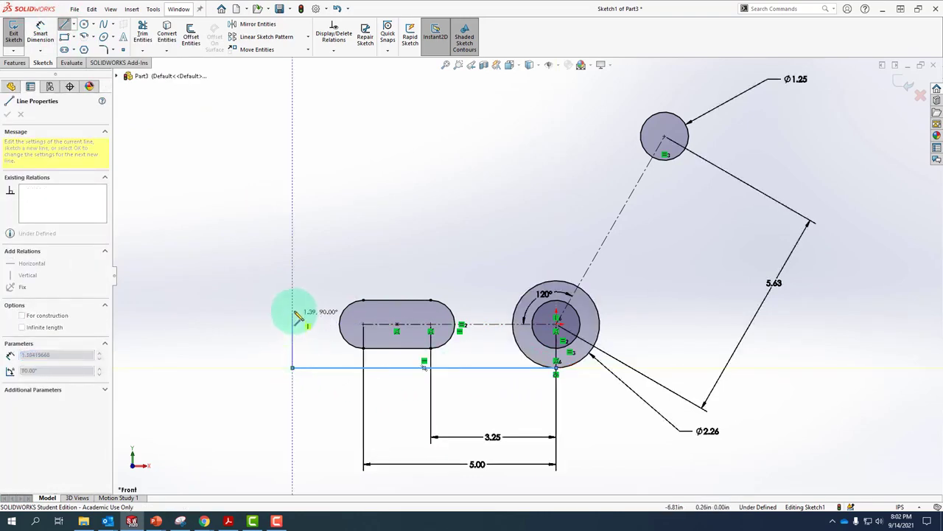
{"action": "left_click", "coordinate": [307, 300]}
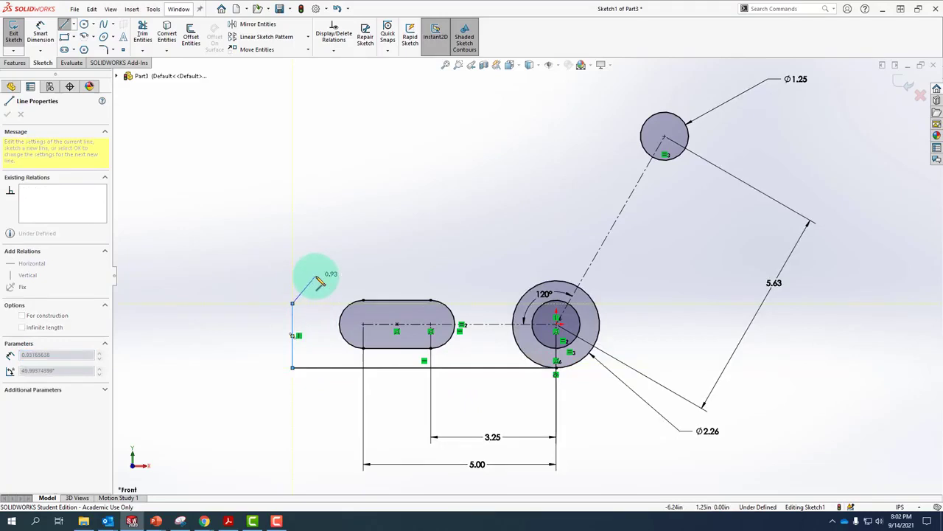
{"action": "left_click", "coordinate": [316, 276]}
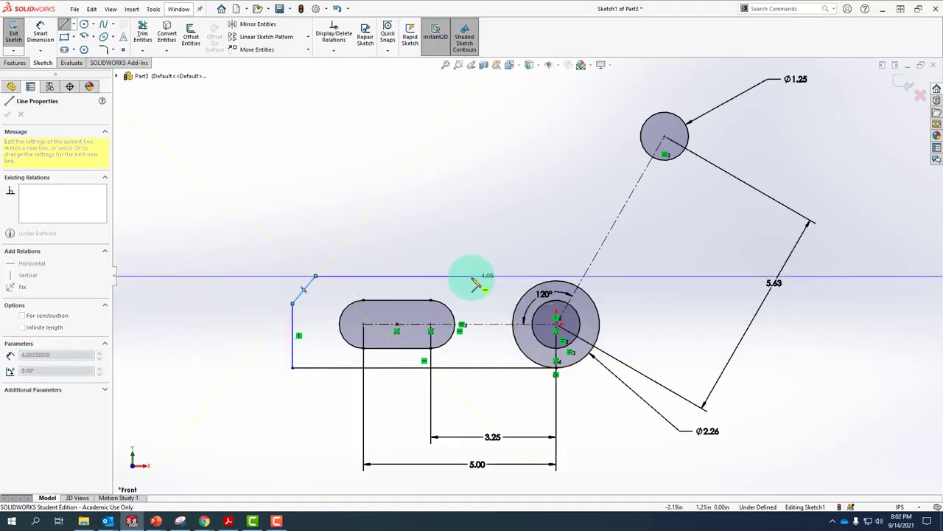
{"action": "left_click", "coordinate": [471, 277]}
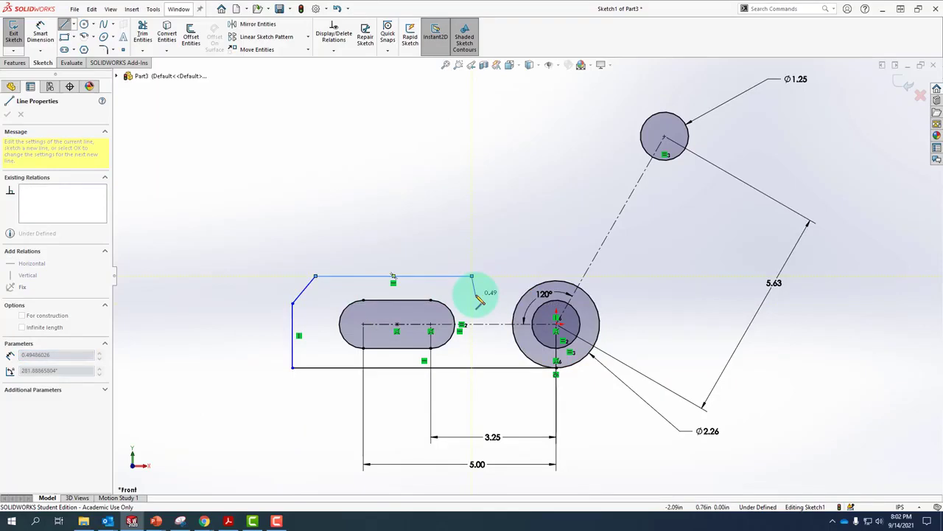
{"action": "key", "text": "Escape"}
{"action": "key", "text": "Escape"}
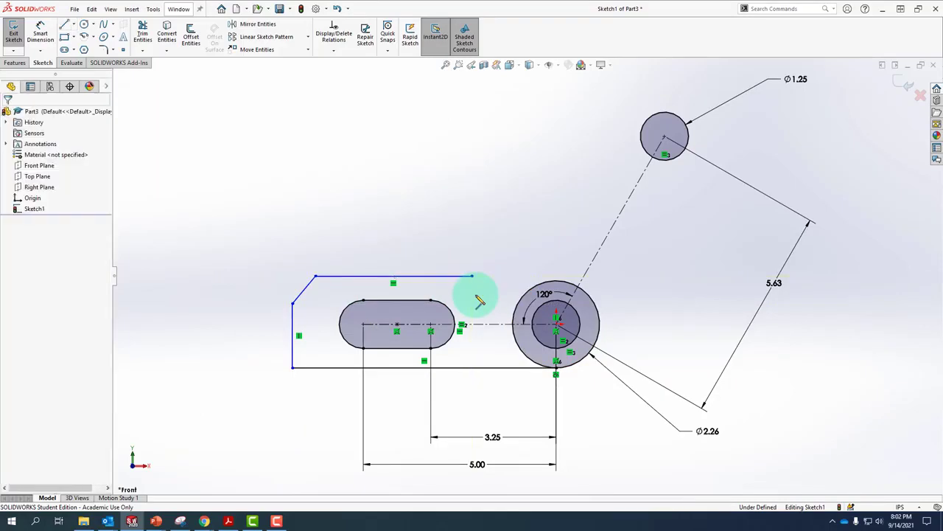
Dimension the bottom horizontal outline line to 7.13 in, placed above the 3.25 in dimension
{"action": "left_click", "coordinate": [40, 35]}
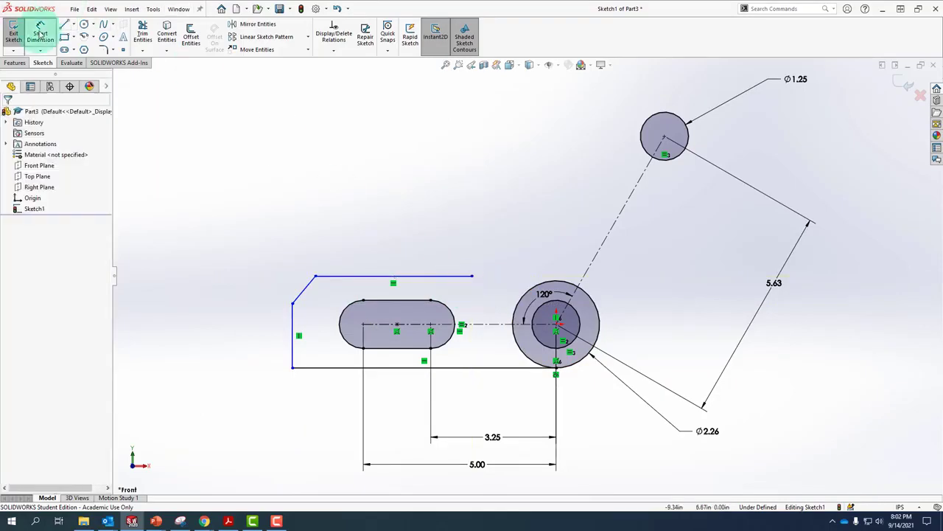
{"action": "left_click", "coordinate": [333, 367]}
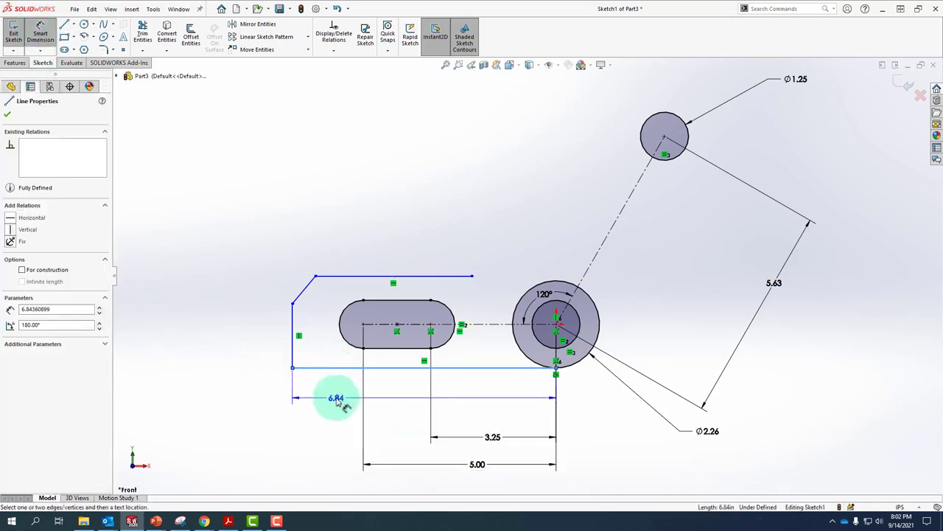
{"action": "left_click", "coordinate": [342, 401]}
{"action": "type", "text": "7.13"}
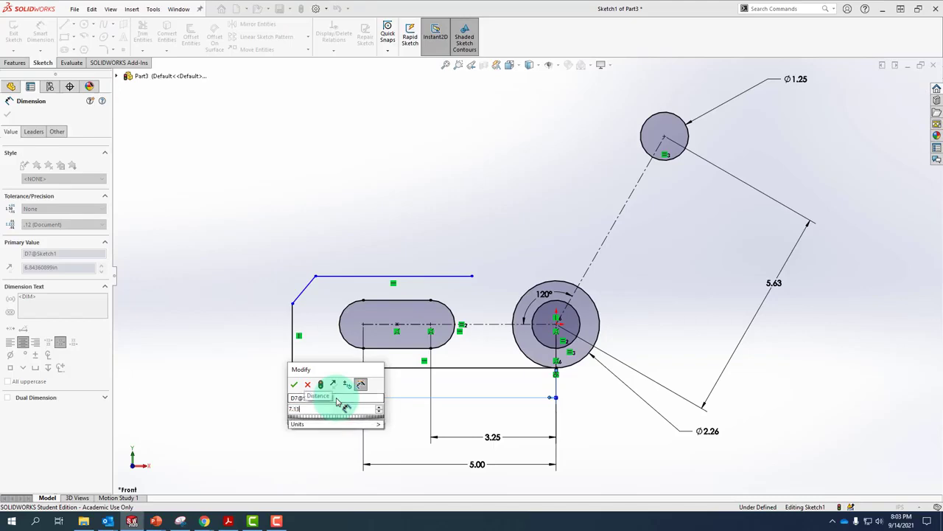
{"action": "key", "text": "Return"}
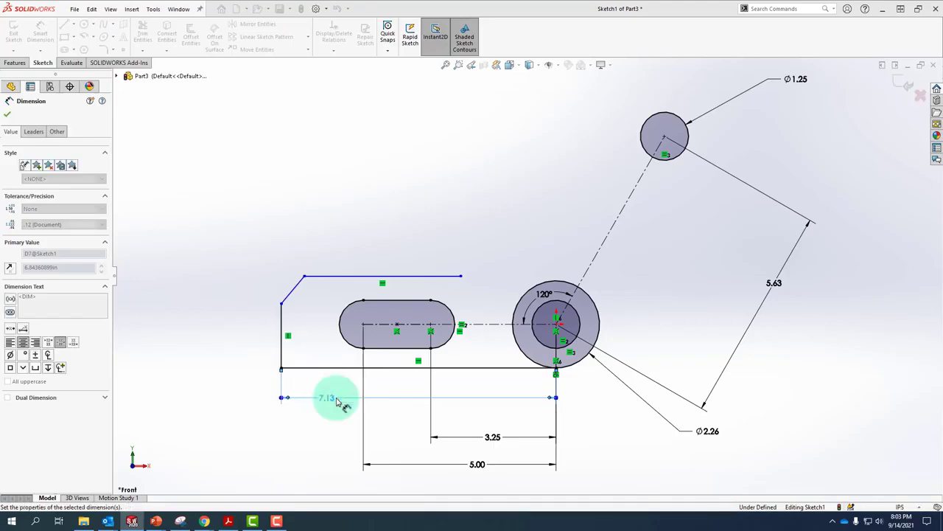
{"action": "key", "text": "Escape"}
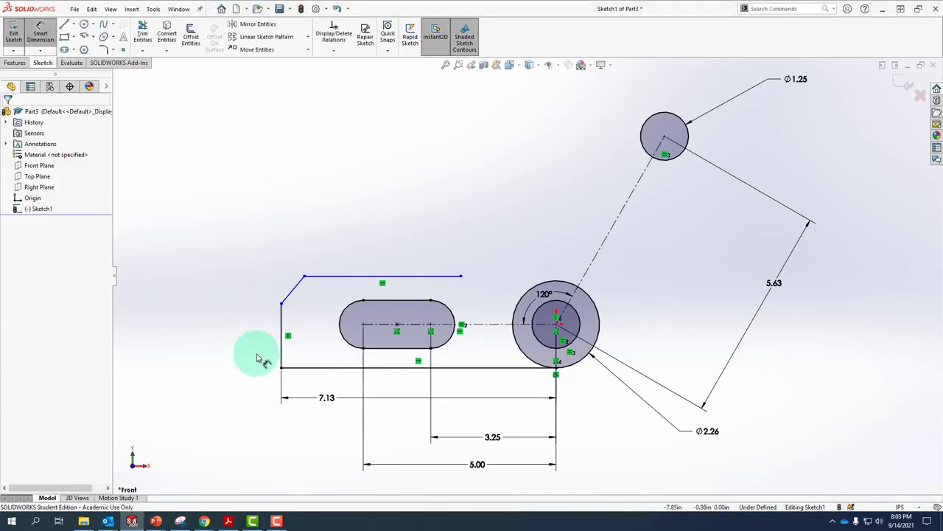
Dimension the vertical end line of the outline to 1.75 in, placed outside the profile
{"action": "left_click", "coordinate": [284, 329]}
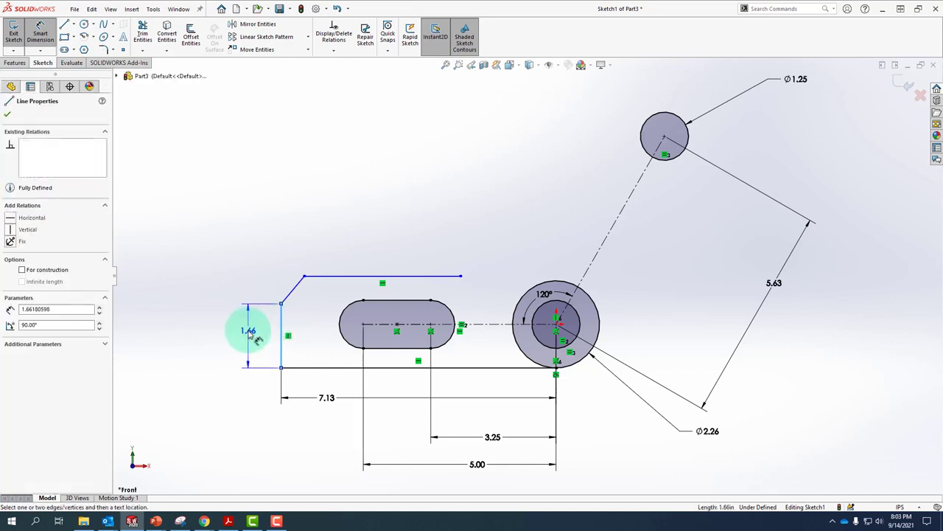
{"action": "left_click", "coordinate": [249, 333]}
{"action": "type", "text": "1.75"}
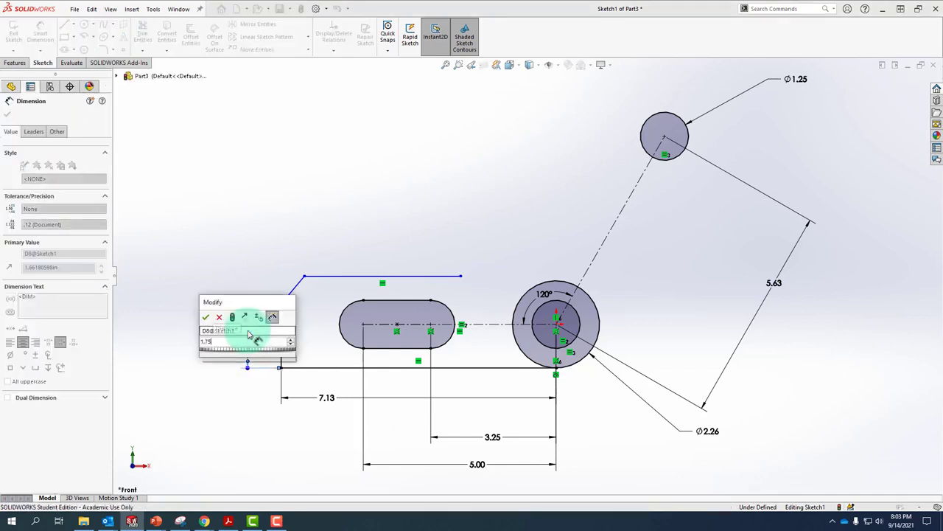
{"action": "key", "text": "Return"}
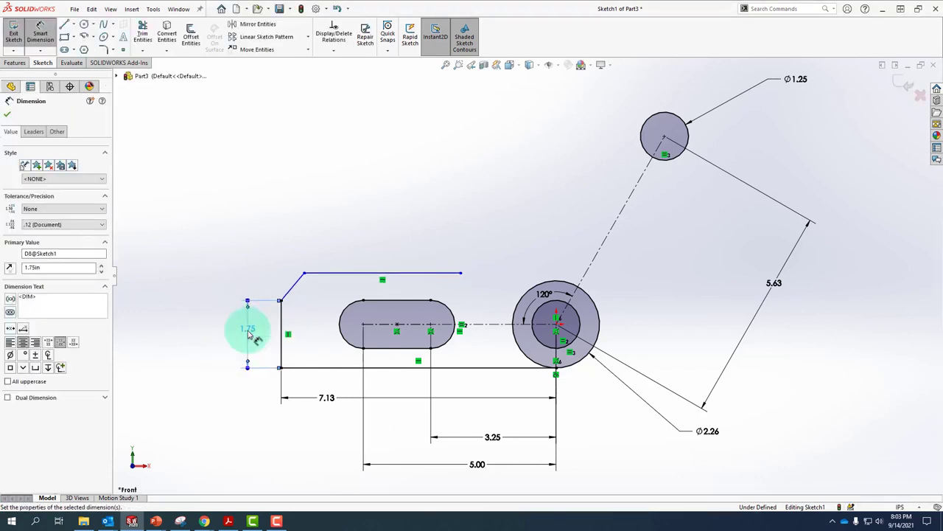
Dimension the vertical distance between the outline's top and bottom horizontal lines as 2.63 in, outside the 1.75 in dimension
{"action": "left_click", "coordinate": [327, 276]}
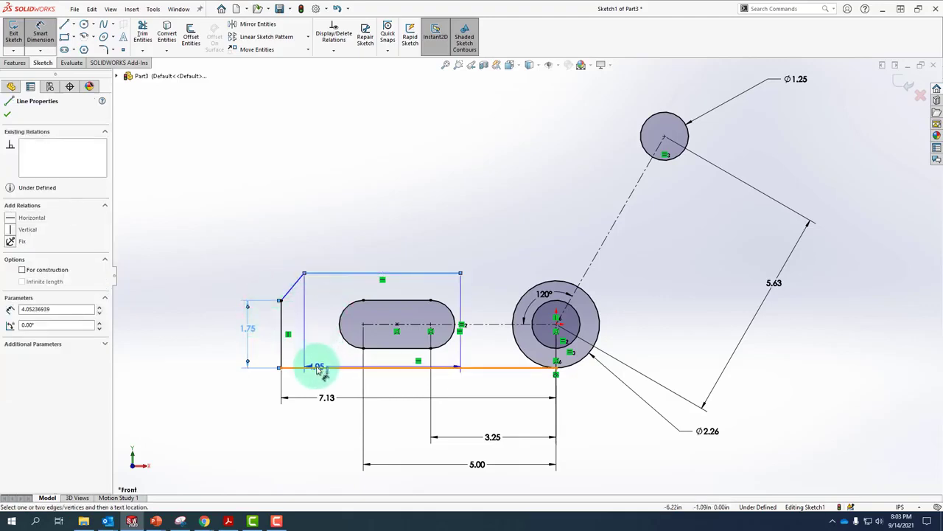
{"action": "left_click", "coordinate": [318, 368]}
{"action": "left_click", "coordinate": [213, 322]}
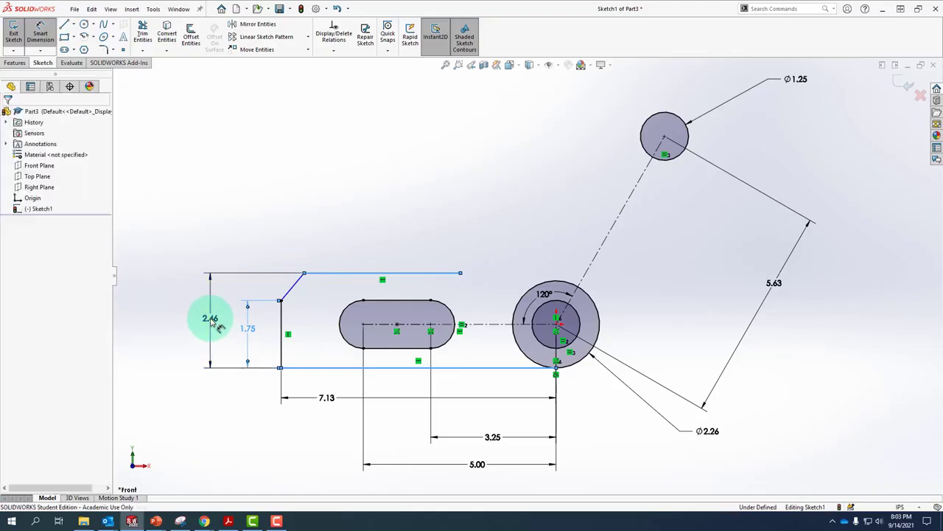
{"action": "type", "text": "2.6"}
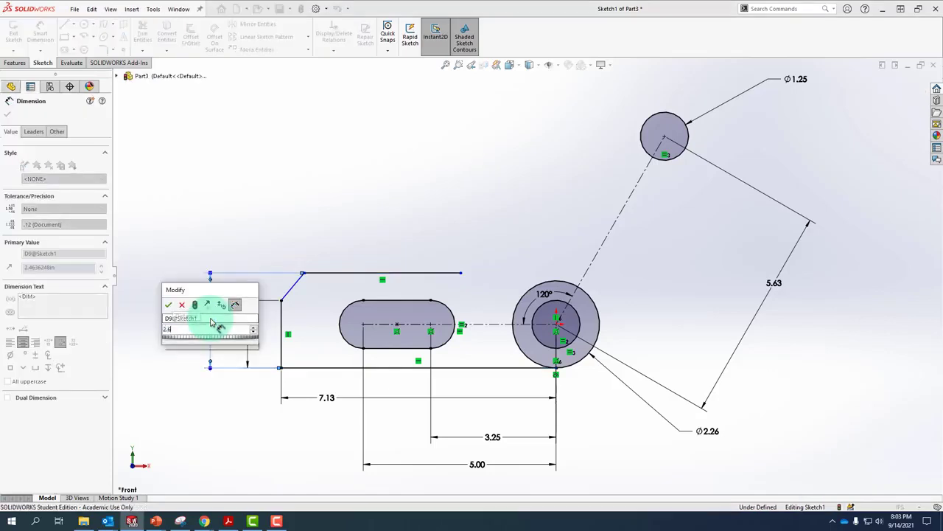
{"action": "type", "text": "3"}
{"action": "key", "text": "Return"}
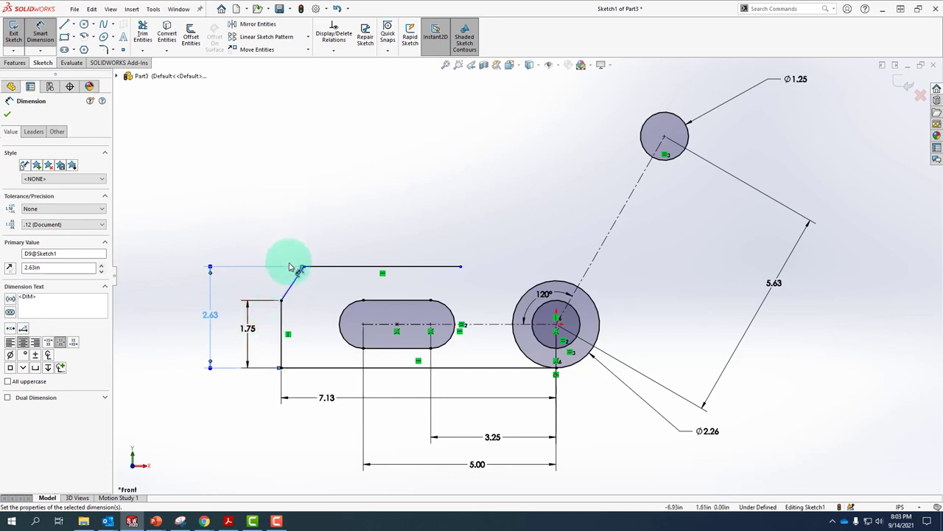
Dimension the angle between the slanted corner line and the vertical end line as 45°, placed above the corner
{"action": "left_click", "coordinate": [296, 276]}
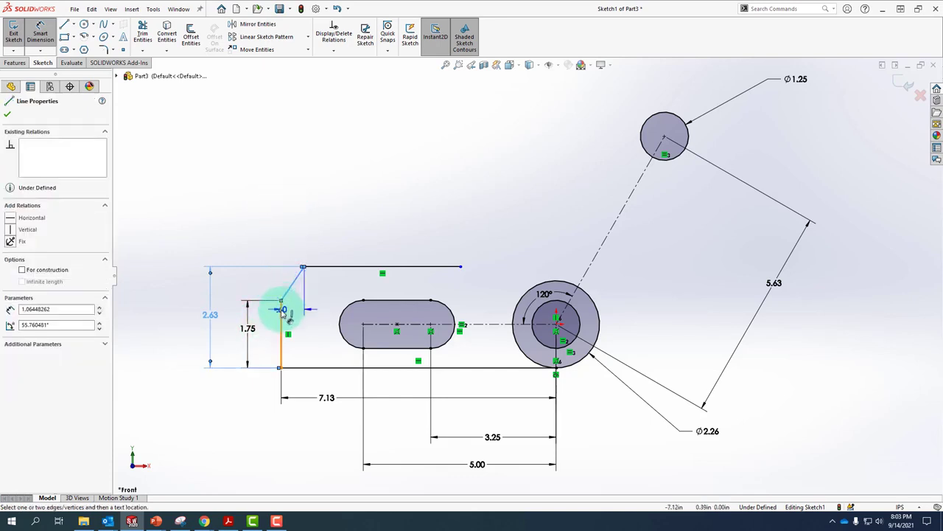
{"action": "left_click", "coordinate": [281, 316]}
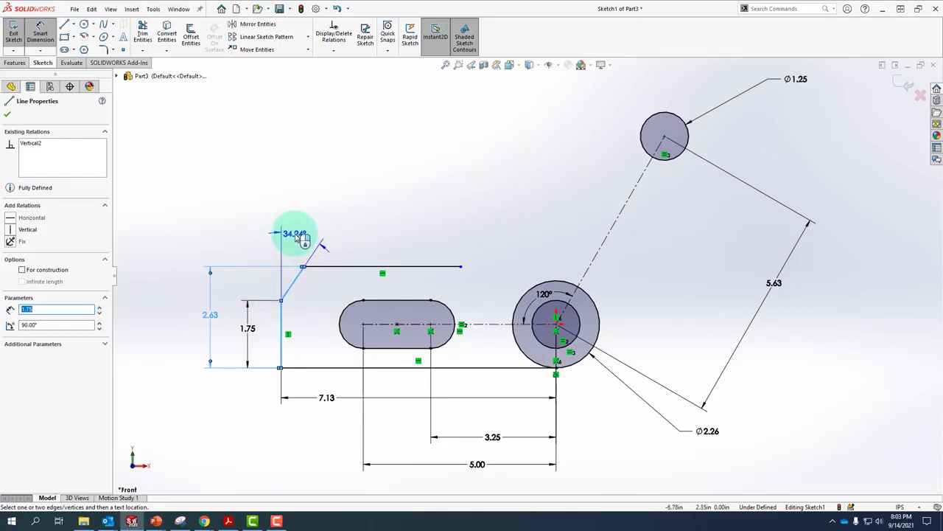
{"action": "left_click", "coordinate": [298, 234]}
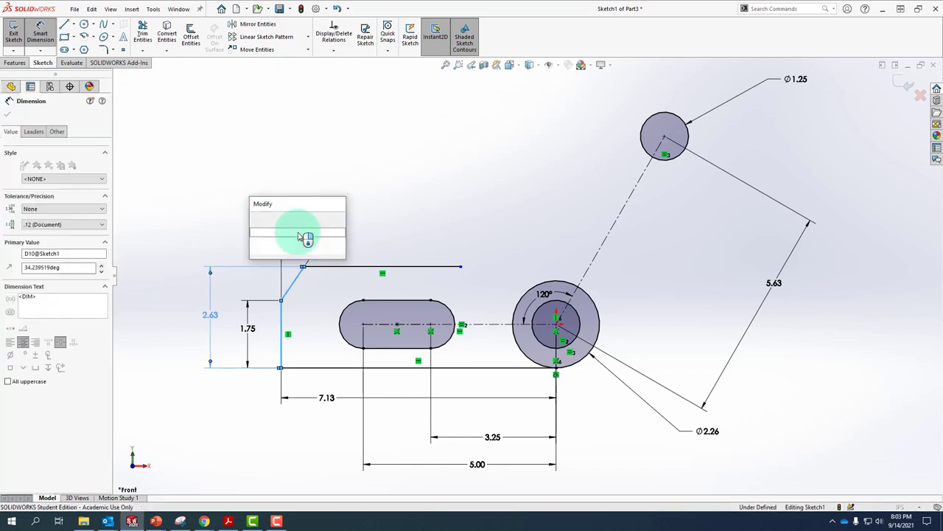
{"action": "key", "text": "Return"}
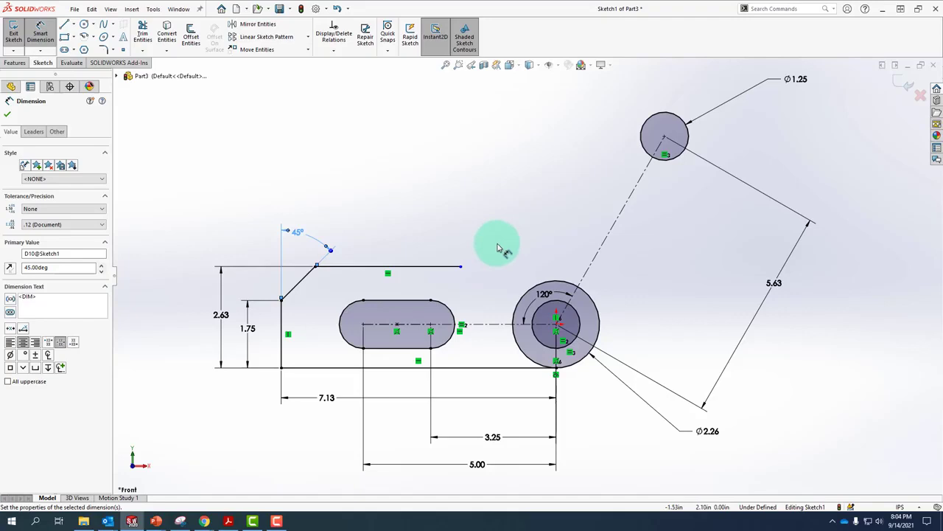
{"action": "right_click", "coordinate": [490, 178]}
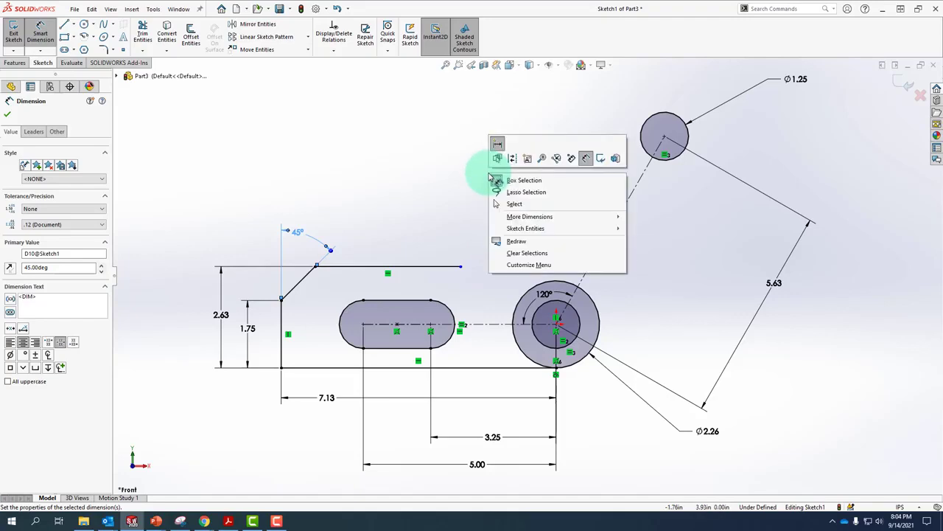
Sketch a slanted line about 7.7 in long from the 2.26 in circle's lower edge, tangent to it, up past the 1.25 in hole
{"action": "mouse_move", "coordinate": [527, 231]}
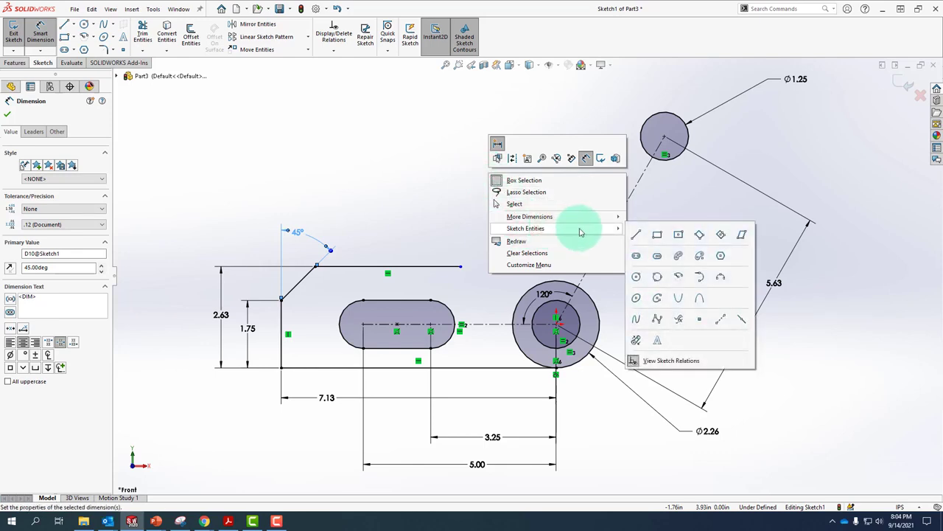
{"action": "mouse_move", "coordinate": [613, 229]}
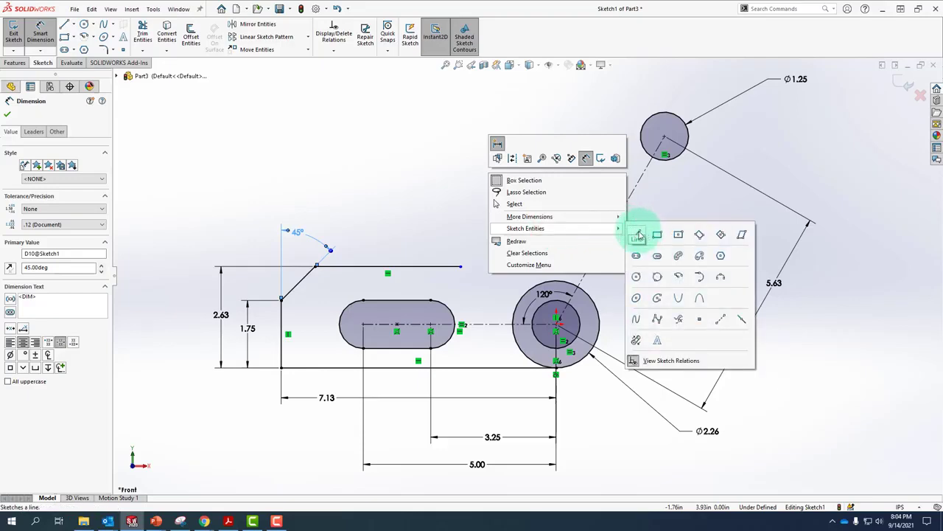
{"action": "left_click", "coordinate": [639, 234]}
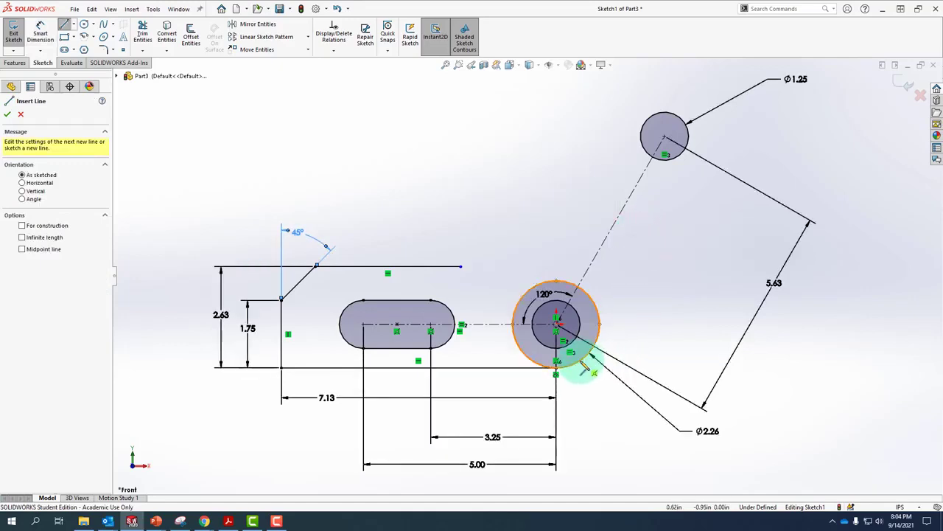
{"action": "left_click", "coordinate": [584, 365]}
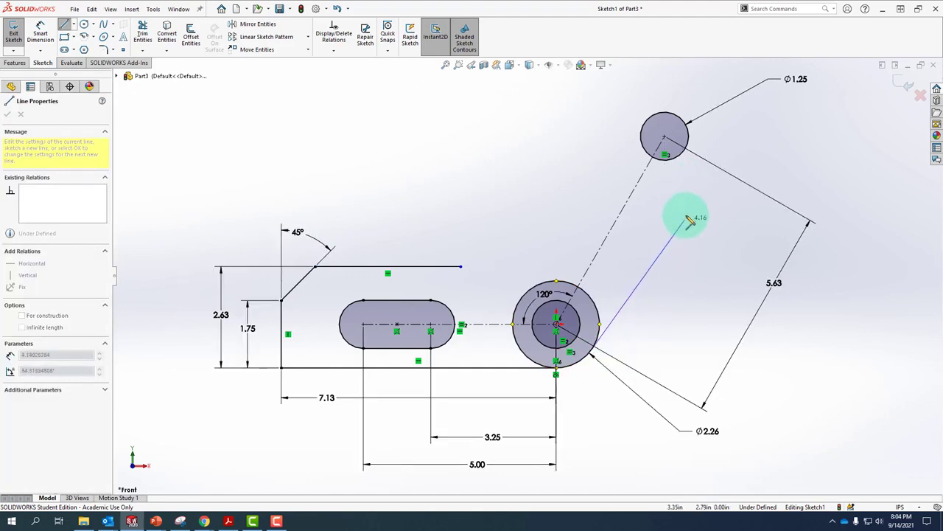
{"action": "key", "text": "f"}
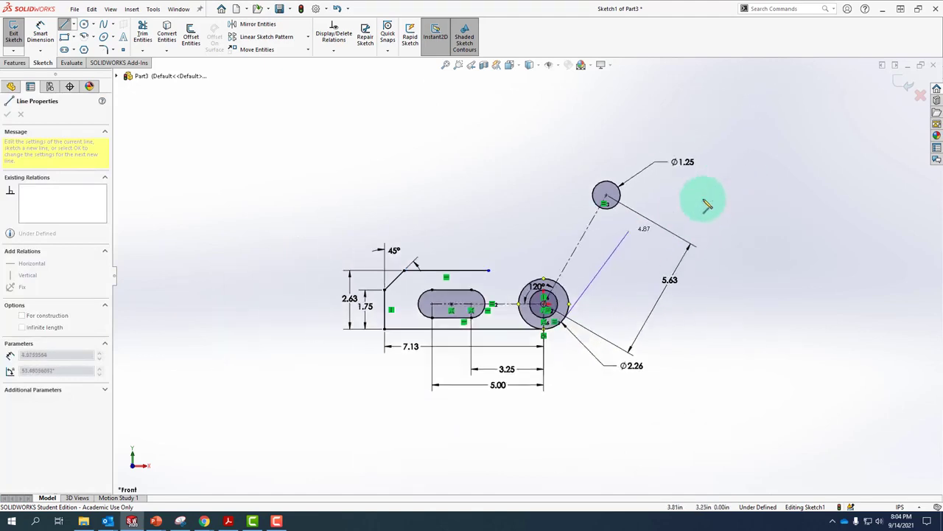
{"action": "left_click", "coordinate": [667, 181]}
{"action": "key", "text": "Escape"}
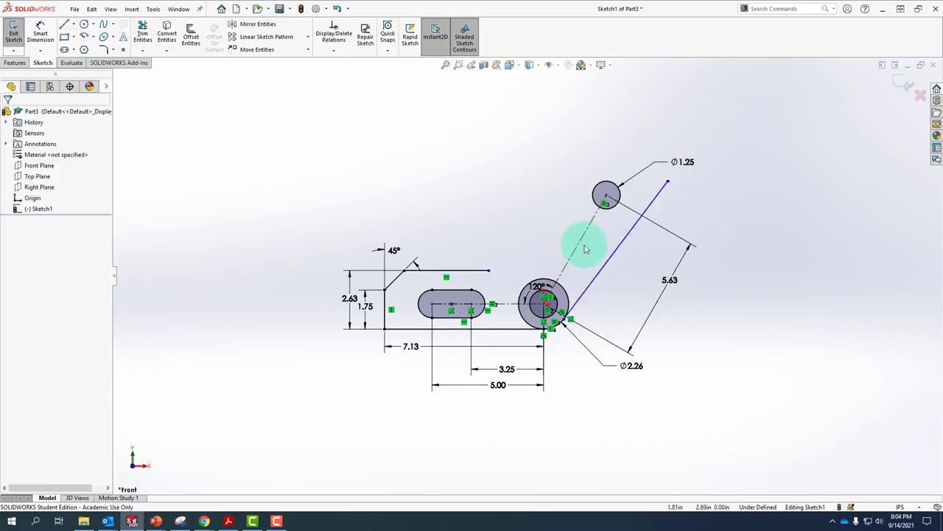
Make the slanted tangent line parallel to the inclined centerline between the two holes
{"action": "left_click", "coordinate": [616, 256]}
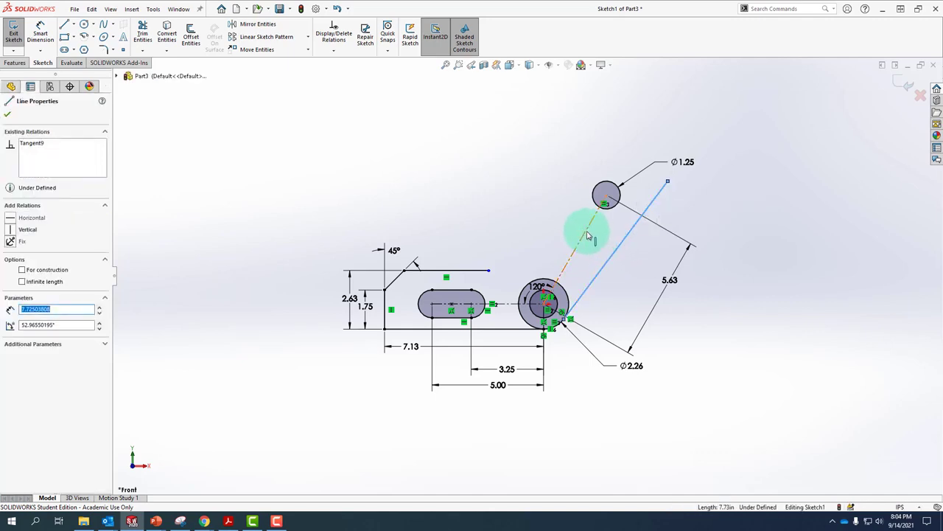
{"action": "left_click", "coordinate": [587, 235], "text": "ctrl"}
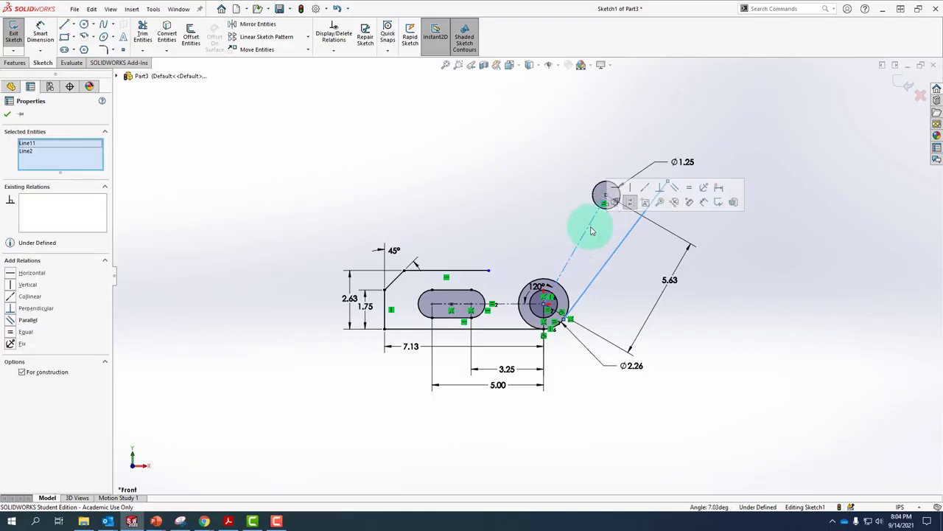
{"action": "left_click", "coordinate": [675, 189]}
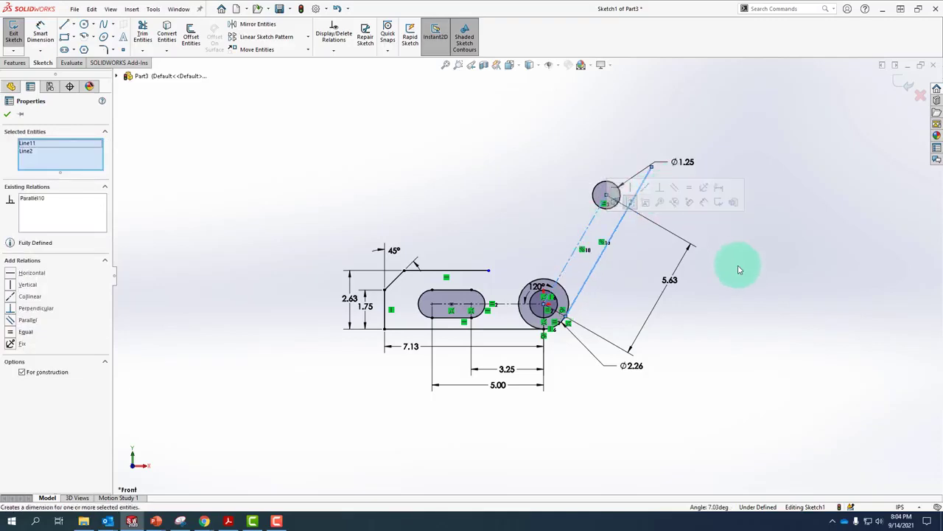
{"action": "left_click", "coordinate": [740, 285]}
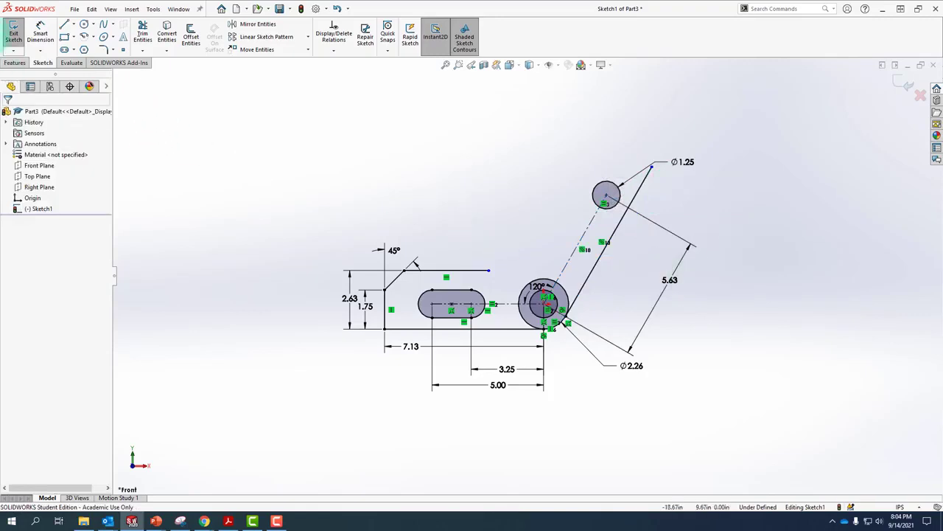
Dimension the slanted tangent line's length to 6.75 in, placed between the line and the 5.63 in dimension
{"action": "right_click", "coordinate": [586, 116]}
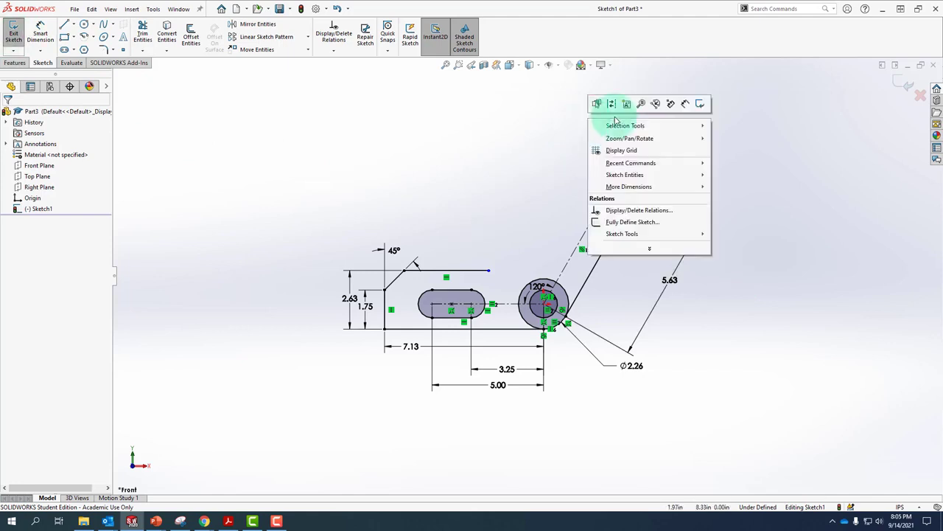
{"action": "left_click", "coordinate": [684, 104]}
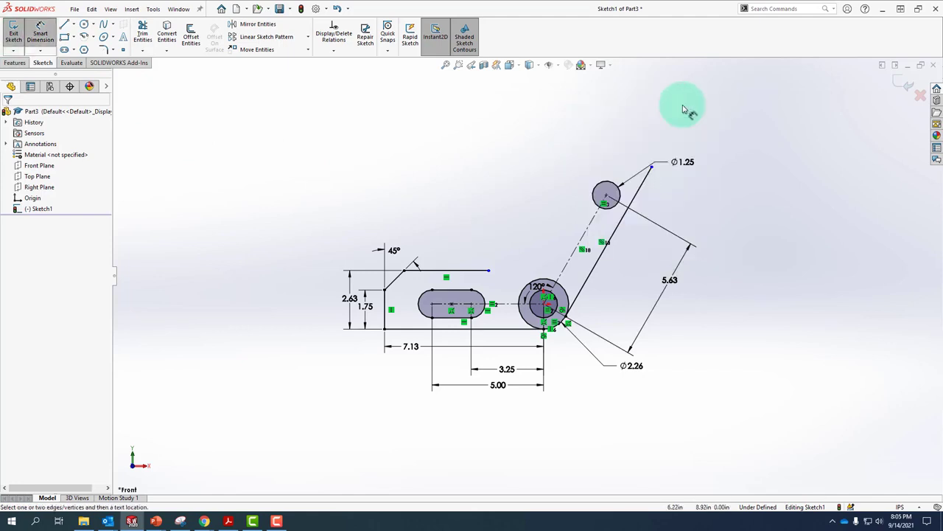
{"action": "left_click", "coordinate": [621, 236]}
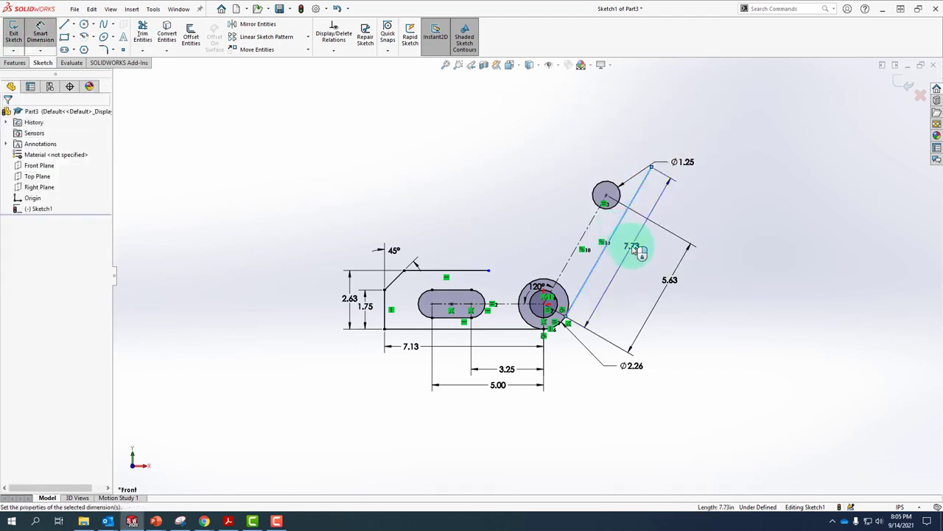
{"action": "left_click", "coordinate": [632, 247]}
{"action": "type", "text": "6.75"}
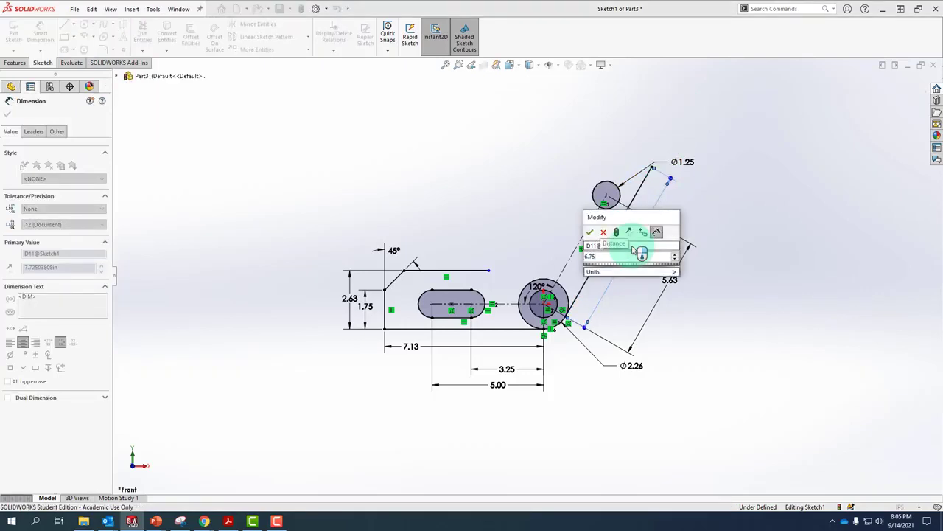
{"action": "key", "text": "Return"}
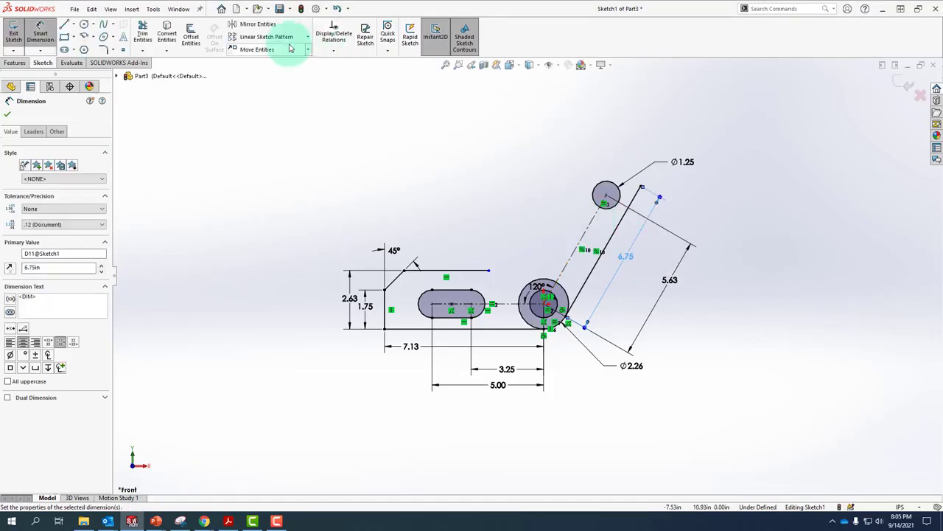
Sketch an end line about 2.6 in long perpendicular to the 6.75 in line's upper end, continuing with a corner line and a line running back down
{"action": "right_click", "coordinate": [454, 137]}
{"action": "mouse_move", "coordinate": [553, 192]}
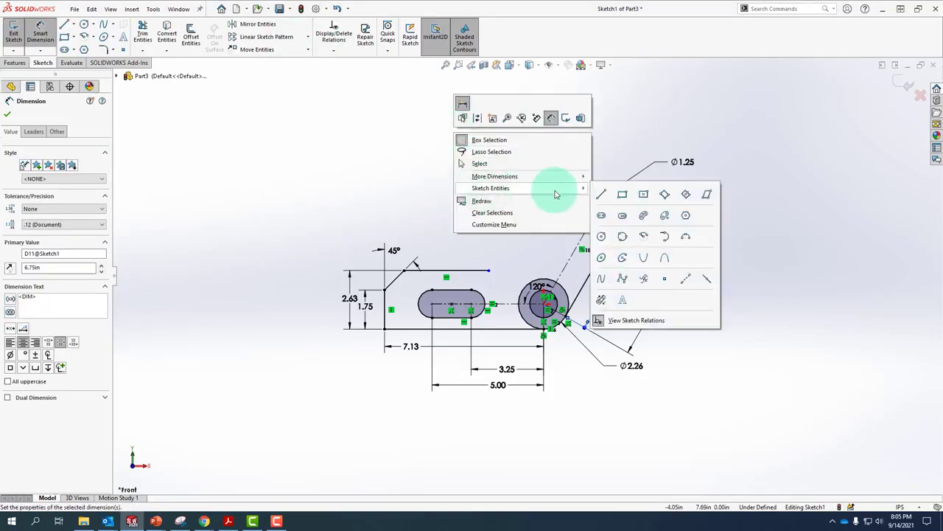
{"action": "left_click", "coordinate": [603, 193]}
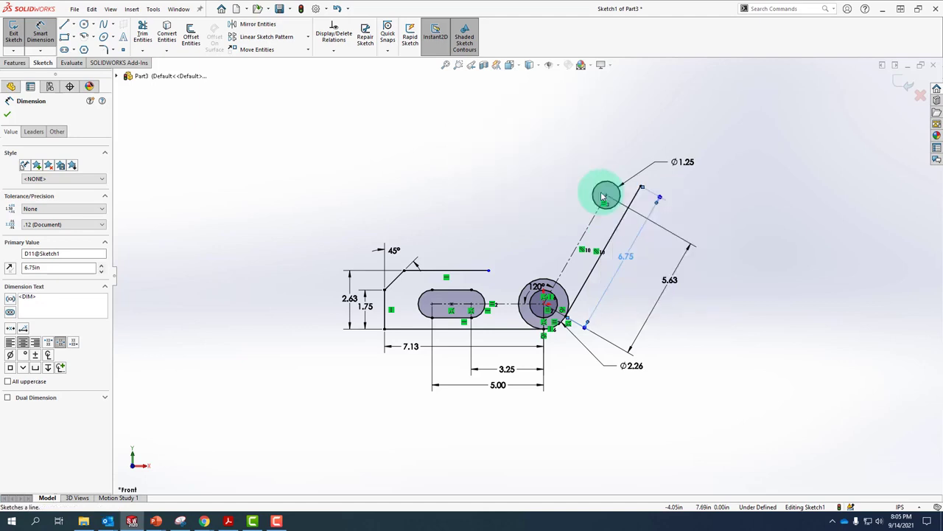
{"action": "left_click", "coordinate": [645, 192]}
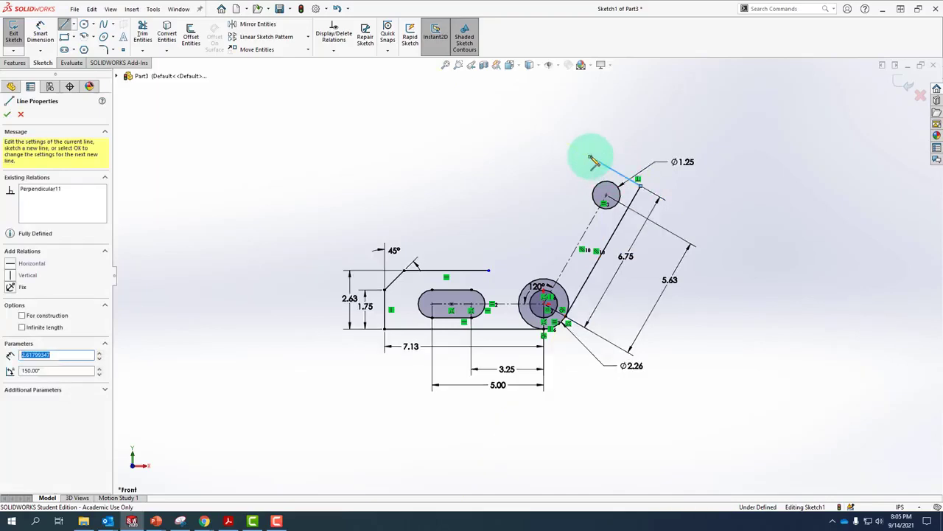
{"action": "left_click", "coordinate": [589, 157]}
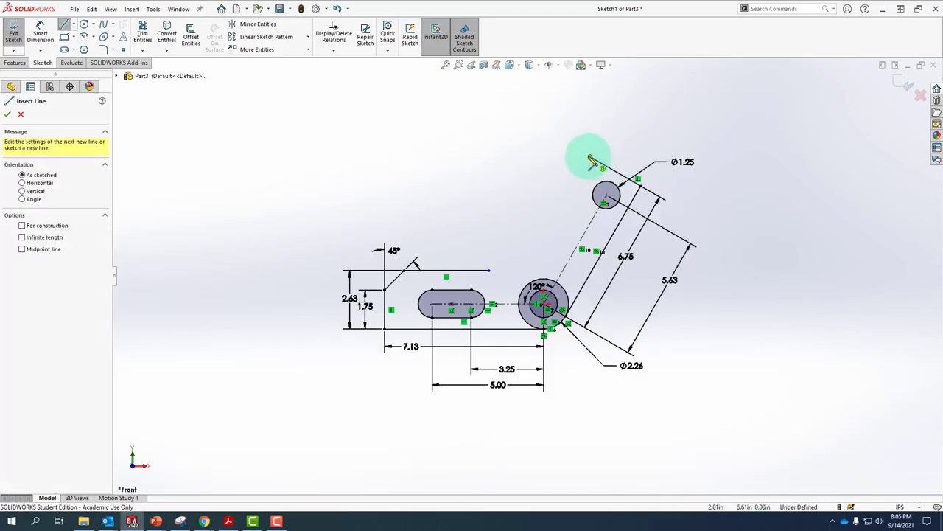
{"action": "left_click", "coordinate": [558, 181]}
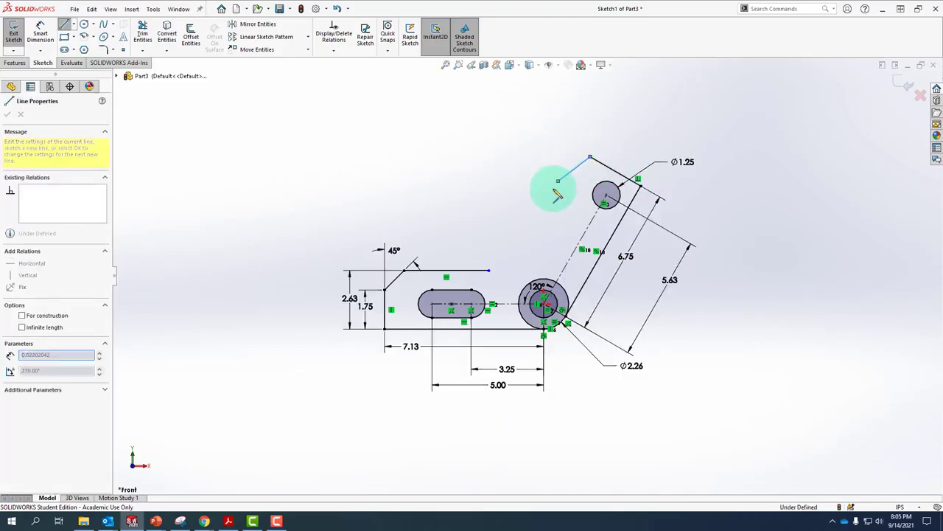
{"action": "left_click", "coordinate": [526, 236]}
{"action": "key", "text": "Escape"}
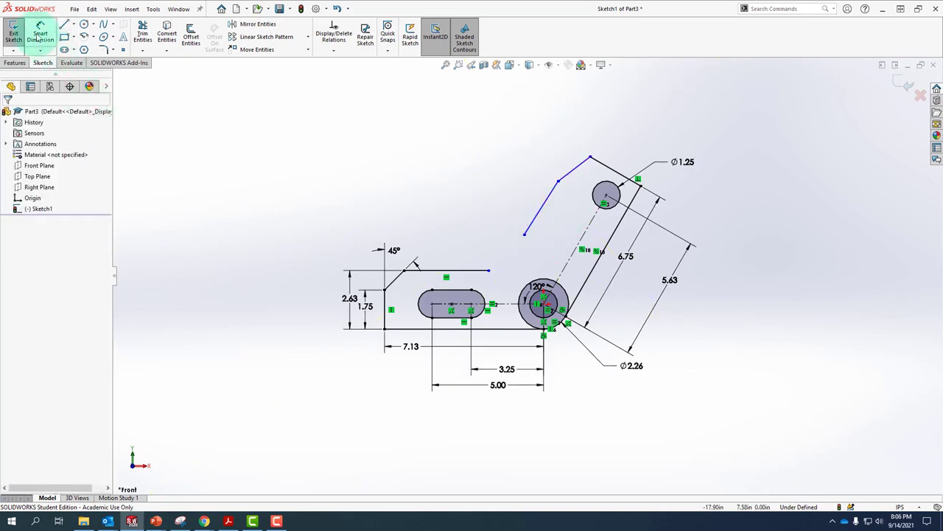
Make the arm's perpendicular end line equal in length to the 1.75 in vertical end line
{"action": "left_click", "coordinate": [385, 302]}
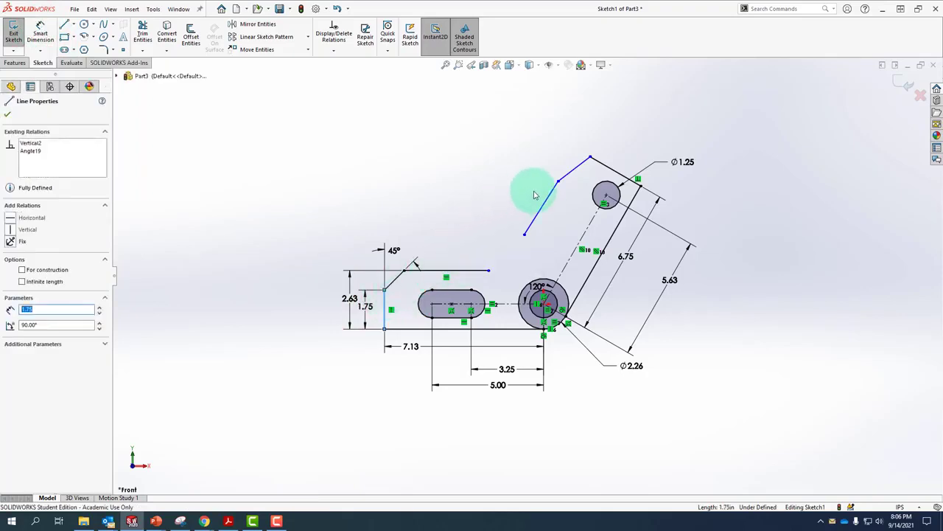
{"action": "left_click", "coordinate": [603, 168], "text": "ctrl"}
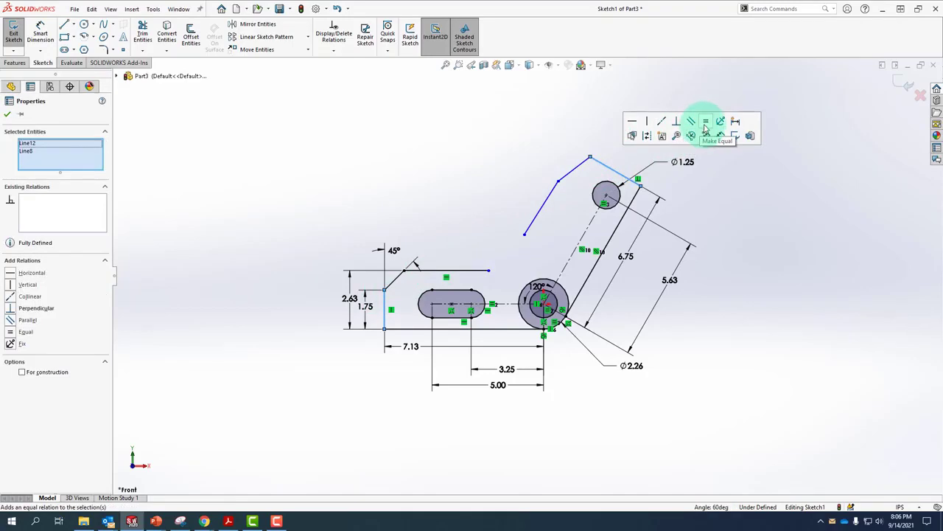
{"action": "left_click", "coordinate": [702, 130]}
{"action": "left_click", "coordinate": [562, 145]}
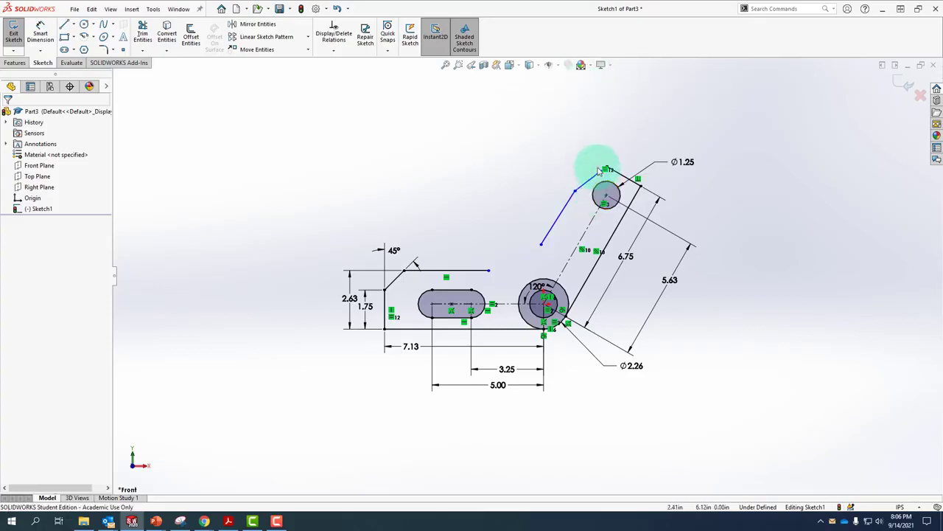
Dimension the angle between the arm's corner line and the extension of its end line as 45°, placed outside the corner
{"action": "scroll", "coordinate": [604, 173], "scroll_direction": "down", "scroll_amount": 5}
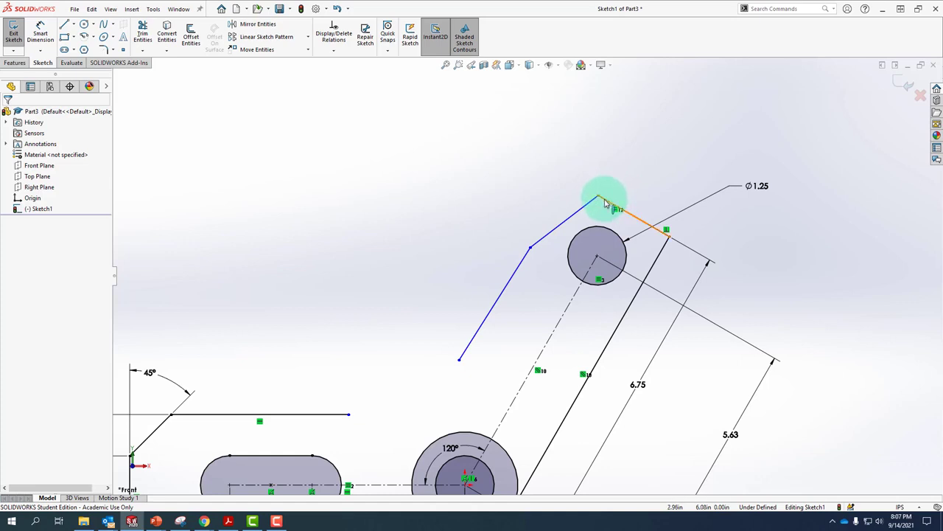
{"action": "right_click", "coordinate": [630, 143]}
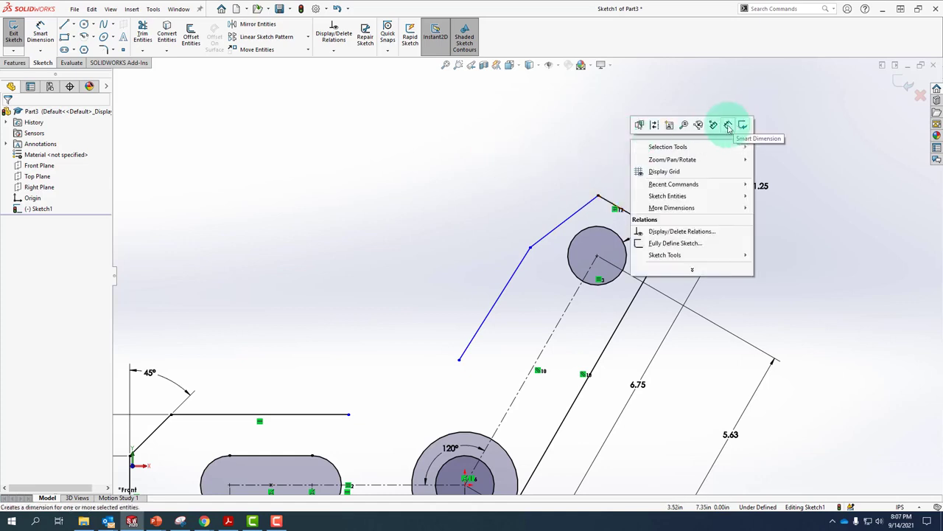
{"action": "left_click", "coordinate": [732, 130]}
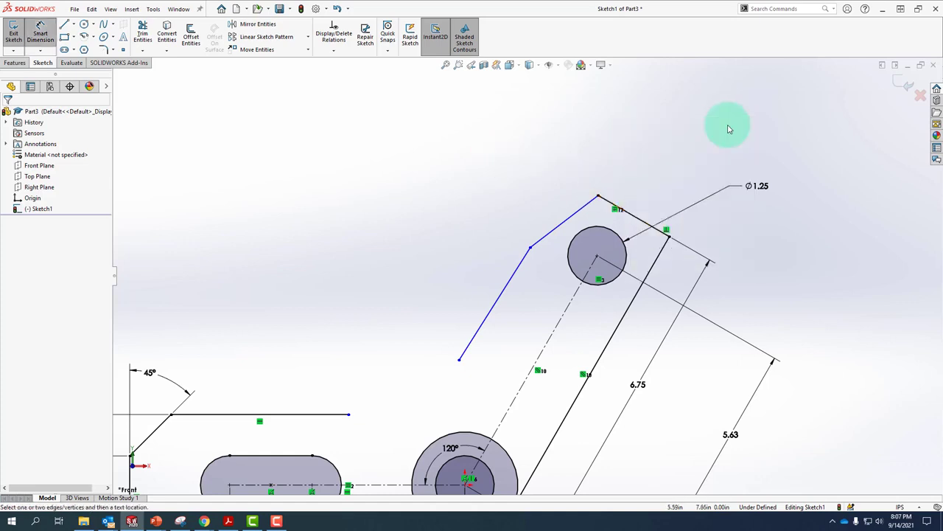
{"action": "left_click", "coordinate": [607, 200]}
{"action": "left_click", "coordinate": [579, 211]}
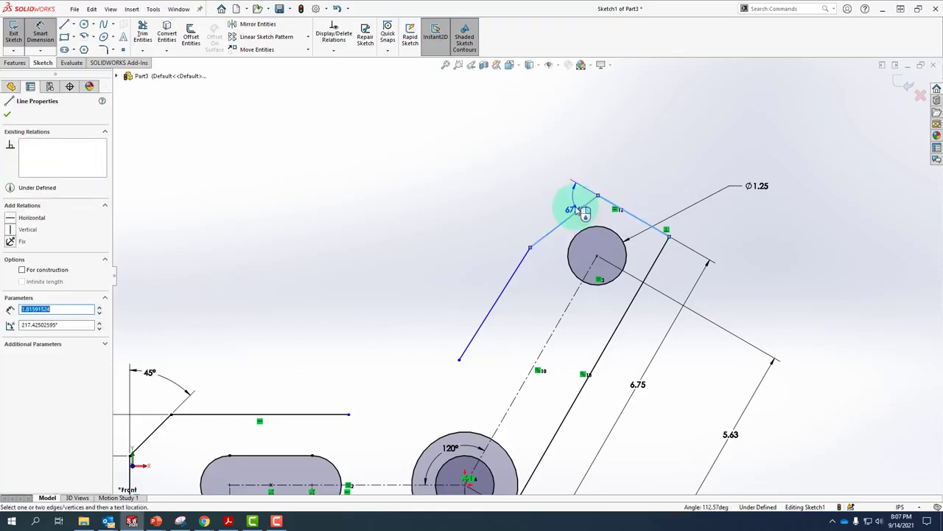
{"action": "left_click", "coordinate": [549, 201]}
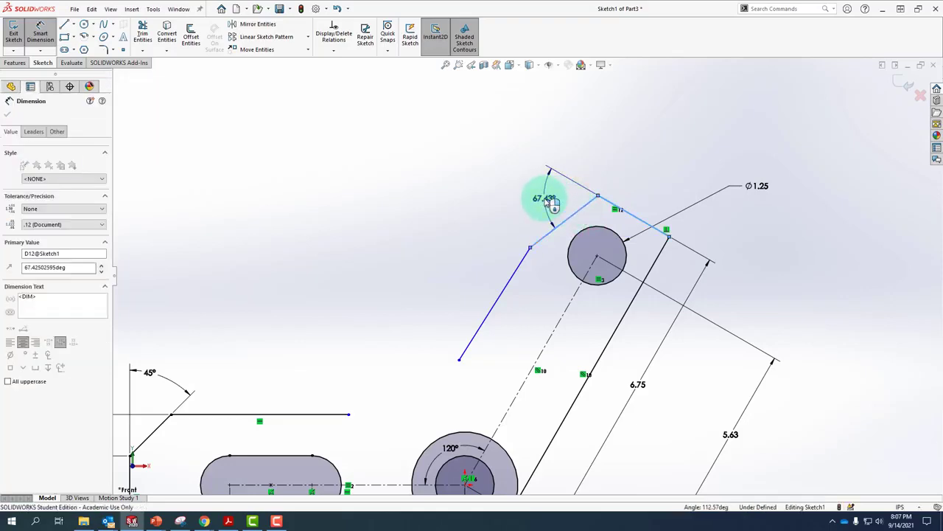
{"action": "type", "text": "45"}
{"action": "key", "text": "Return"}
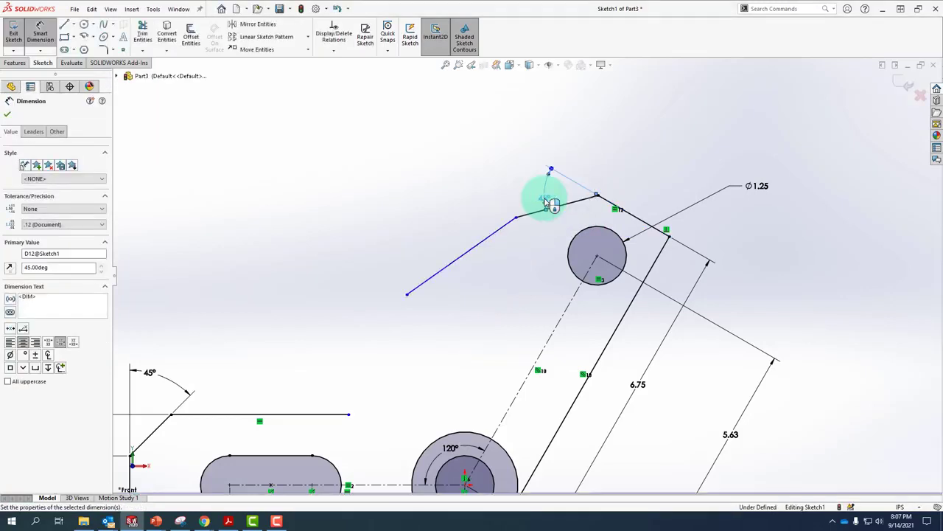
{"action": "key", "text": "Escape"}
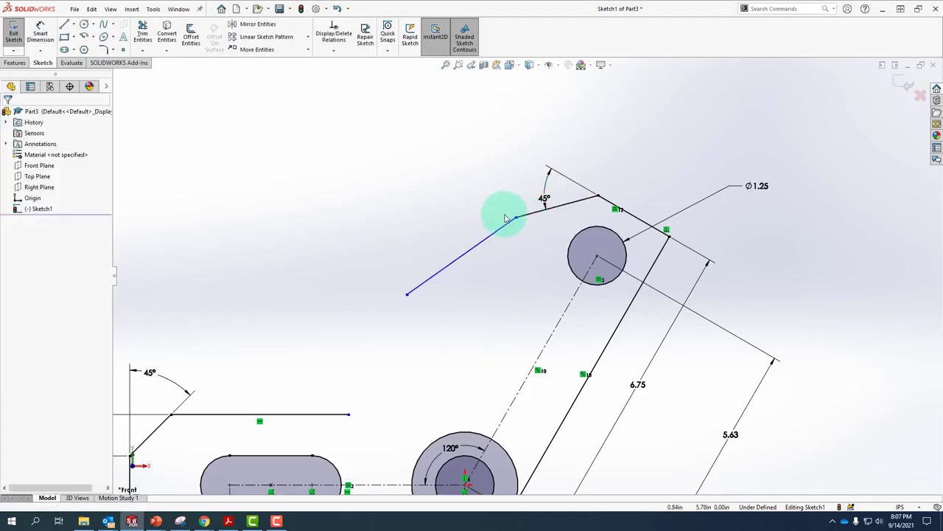
Dimension the perpendicular distance from the arm corner line's lower end to the 6.75 in line as 2.63 in, placed beyond the end line
{"action": "left_click", "coordinate": [40, 34]}
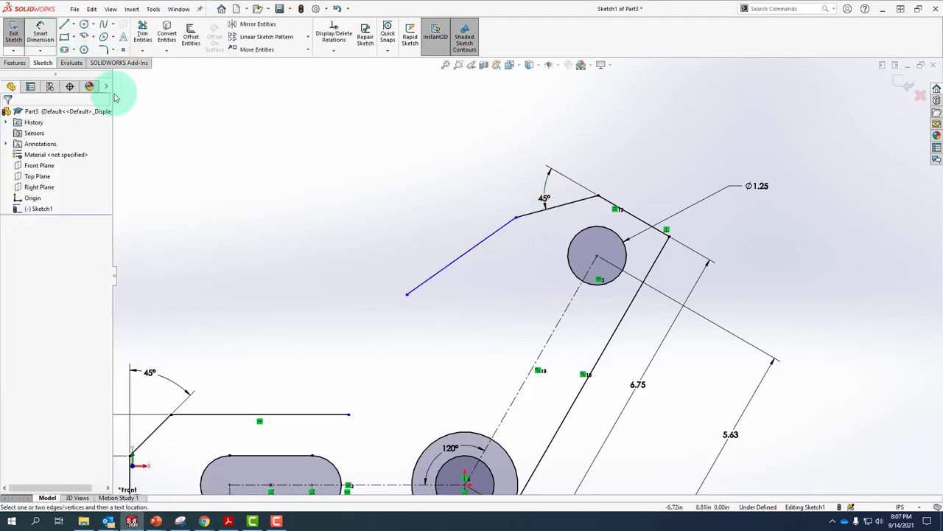
{"action": "left_click", "coordinate": [518, 219]}
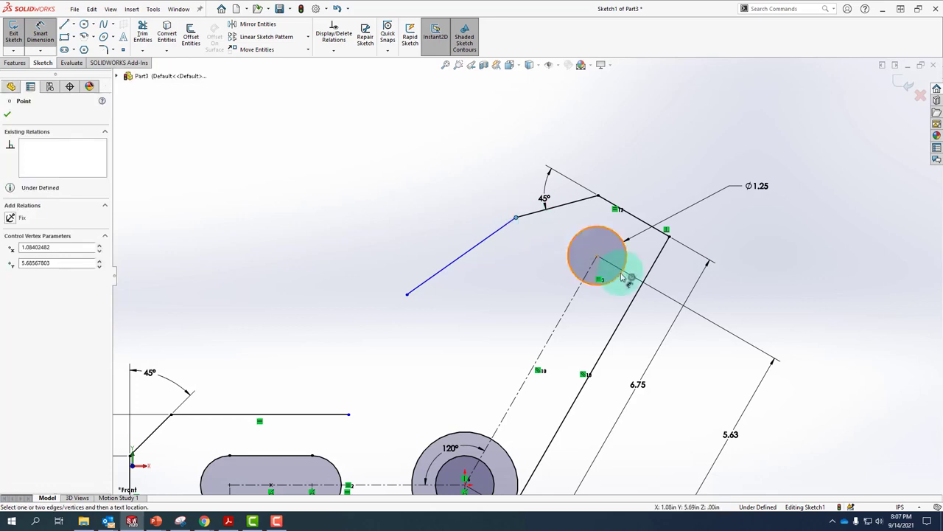
{"action": "left_click", "coordinate": [643, 274]}
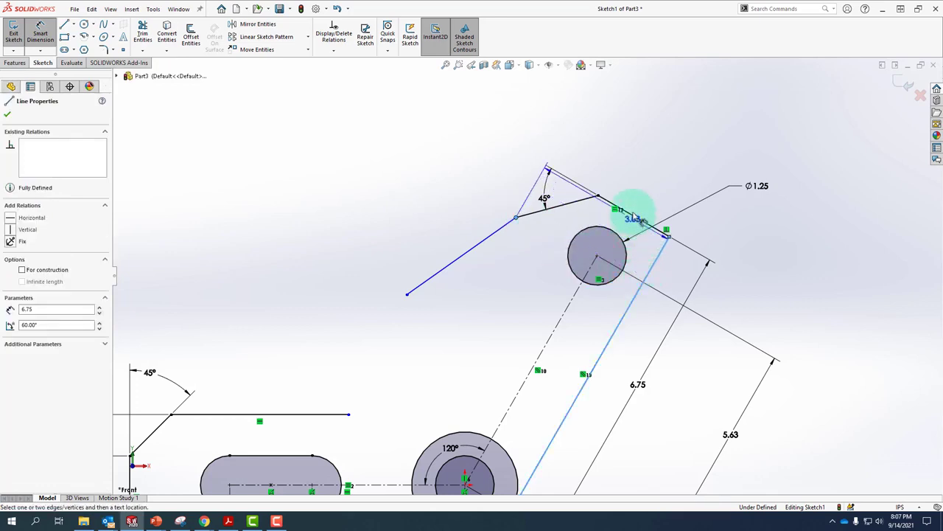
{"action": "left_click", "coordinate": [645, 177]}
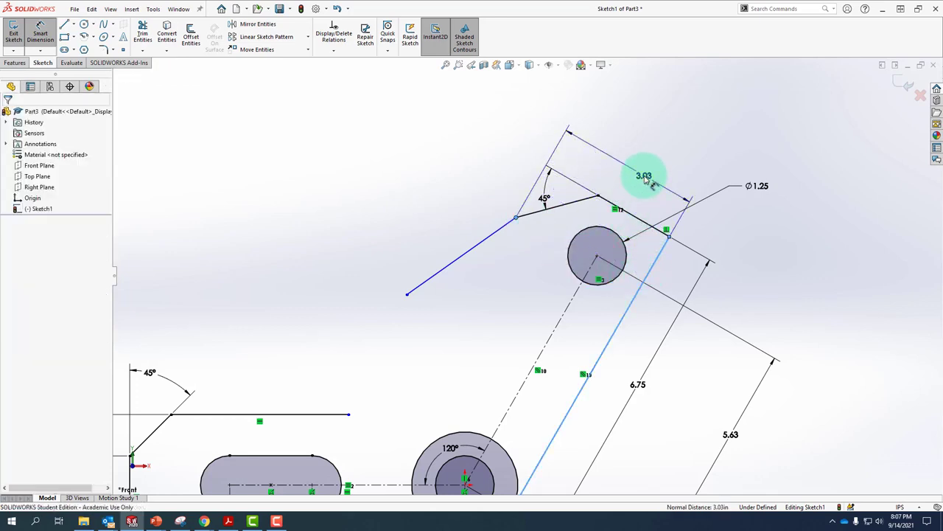
{"action": "type", "text": "2.63"}
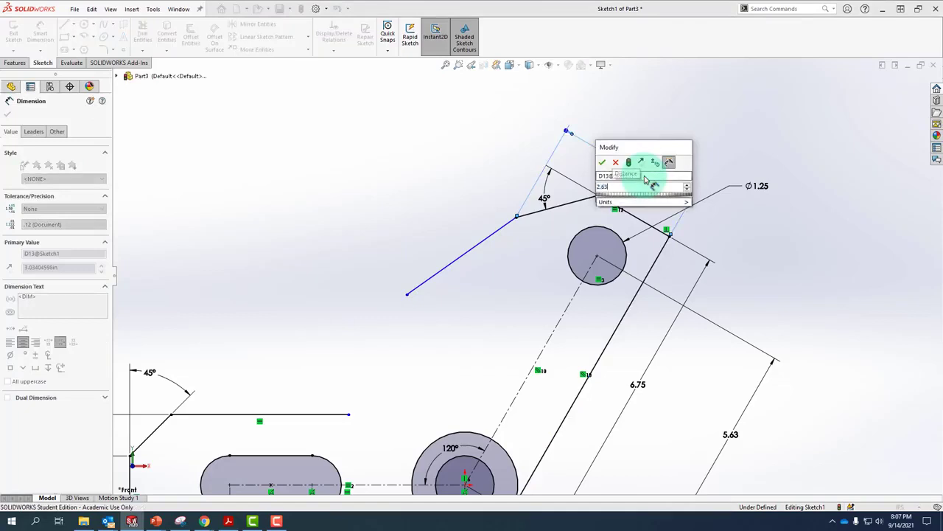
{"action": "key", "text": "Return"}
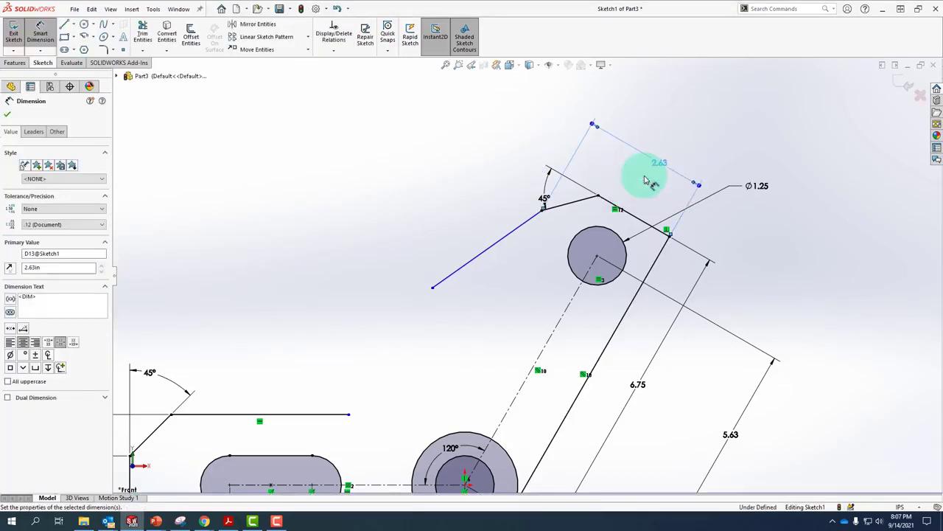
{"action": "key", "text": "Escape"}
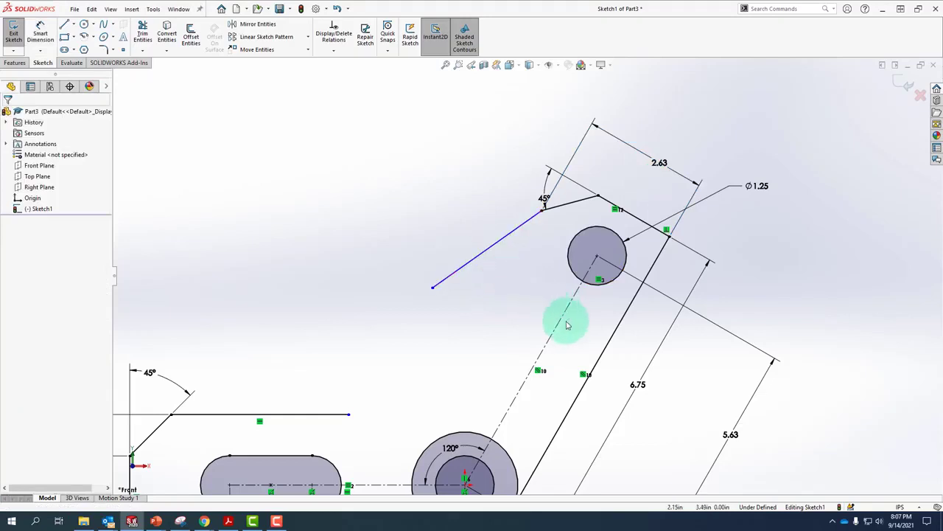
Make the arm's loose inner side line parallel to the slanted centerline
{"action": "left_click", "coordinate": [474, 262]}
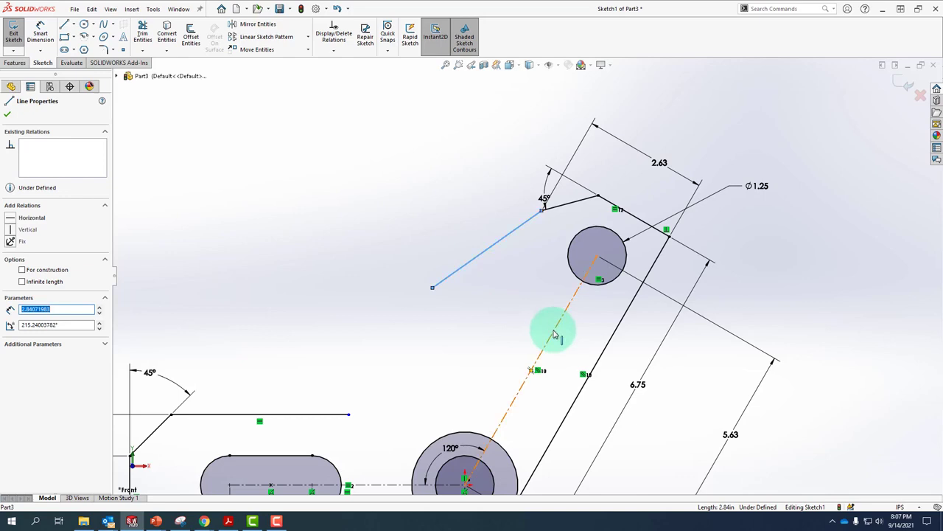
{"action": "left_click", "coordinate": [555, 334], "text": "ctrl"}
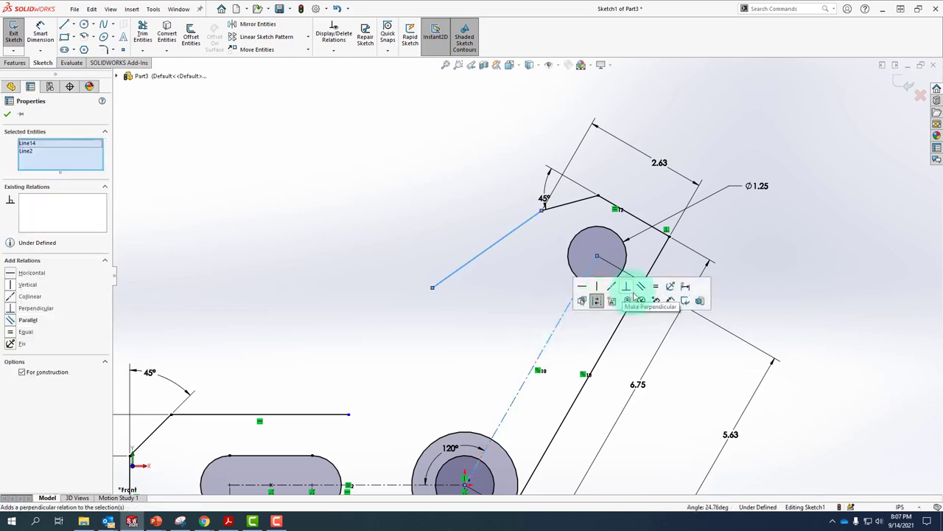
{"action": "left_click", "coordinate": [641, 290]}
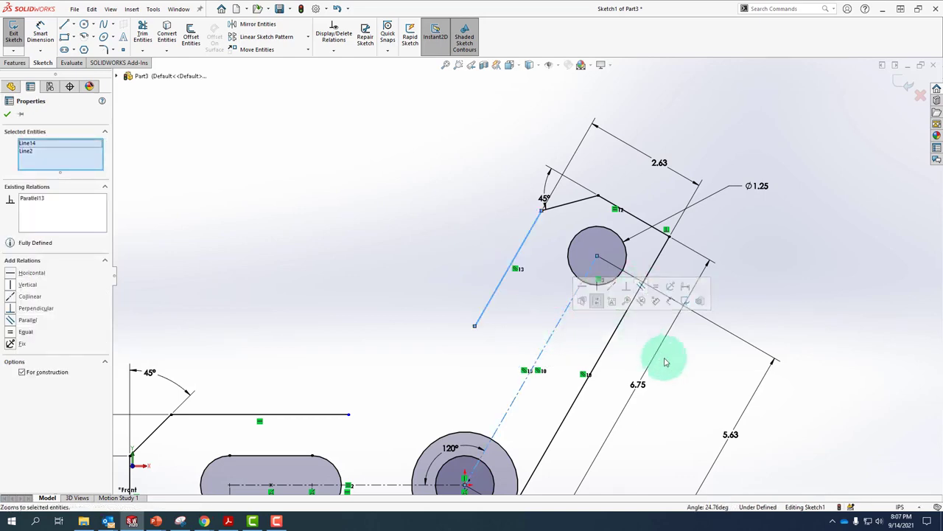
{"action": "left_click", "coordinate": [834, 289]}
Draw a three-point arc of about 2.07 in radius joining the open ends of the horizontal upper line and the arm's inner line, bulging toward the hub
{"action": "key", "text": "z"}
{"action": "key", "text": "z"}
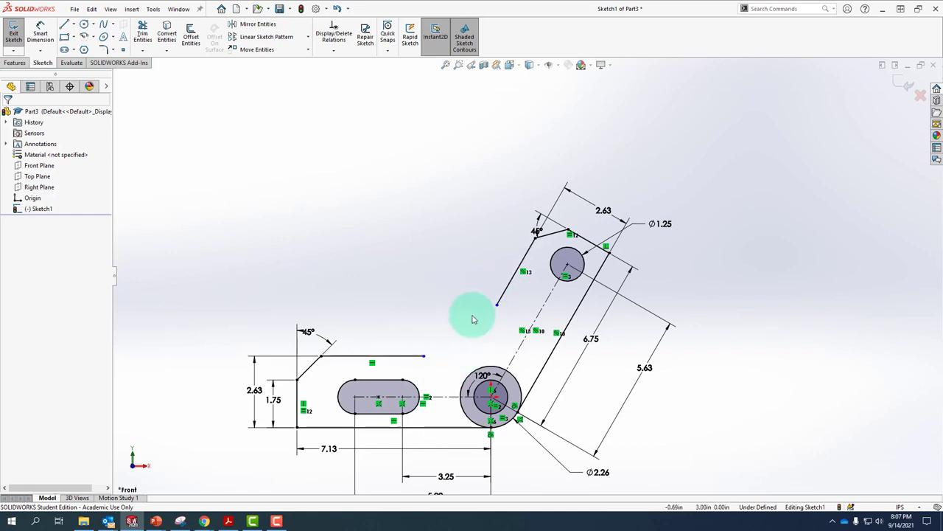
{"action": "left_click", "coordinate": [94, 38]}
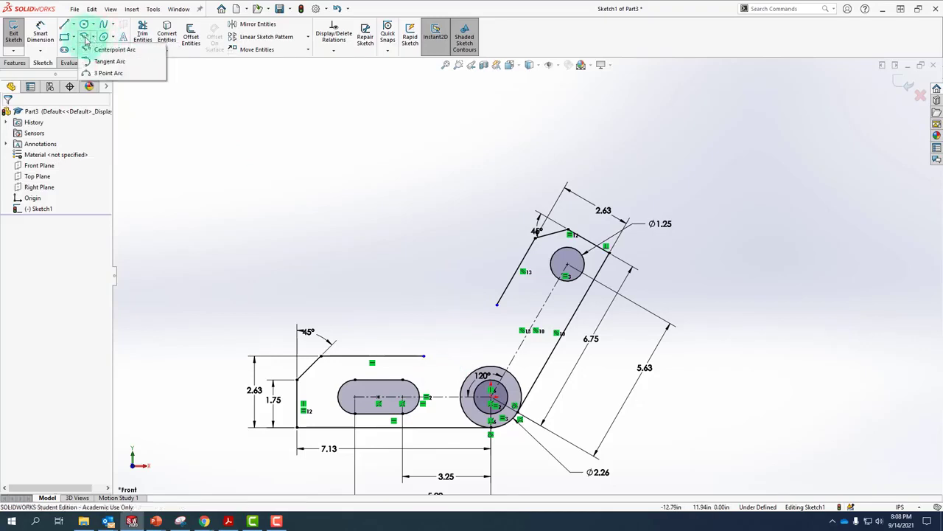
{"action": "left_click", "coordinate": [108, 73]}
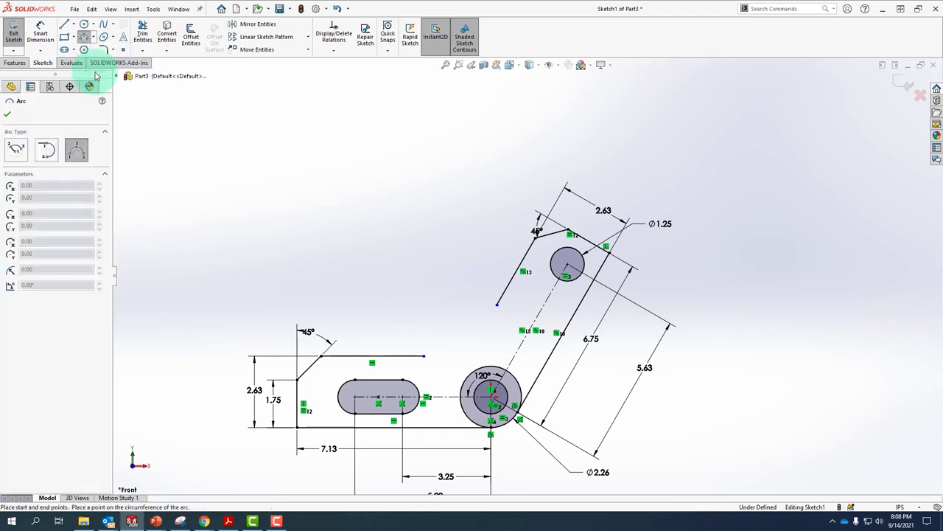
{"action": "left_click", "coordinate": [425, 357]}
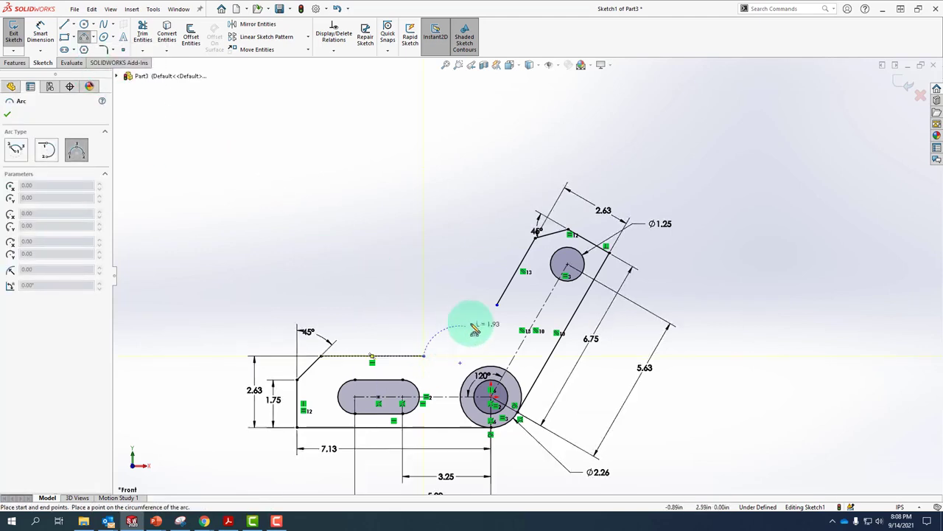
{"action": "left_click", "coordinate": [498, 305]}
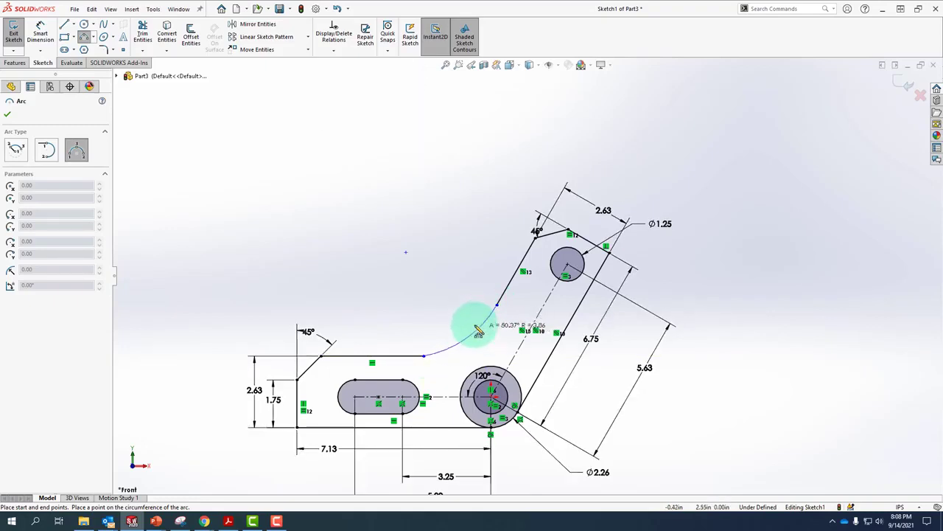
{"action": "left_click", "coordinate": [474, 347]}
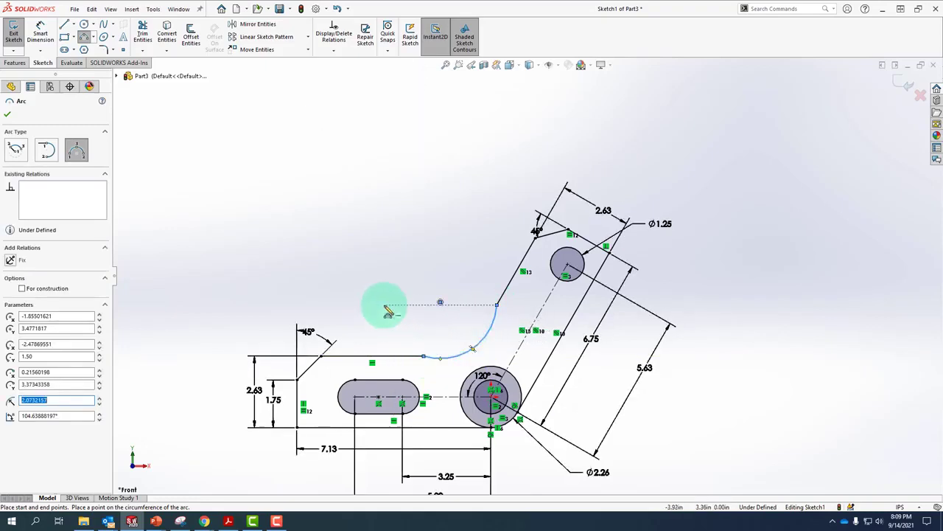
{"action": "key", "text": "Escape"}
Make the connecting arc tangent to both the horizontal upper line and the arm's inner slanted line
{"action": "scroll", "coordinate": [451, 359], "scroll_direction": "down", "scroll_amount": 4}
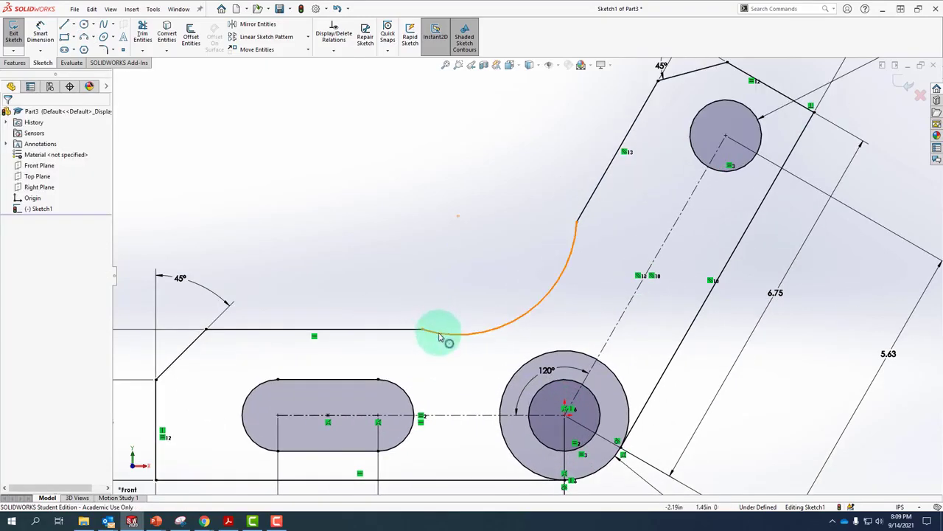
{"action": "left_click", "coordinate": [440, 337]}
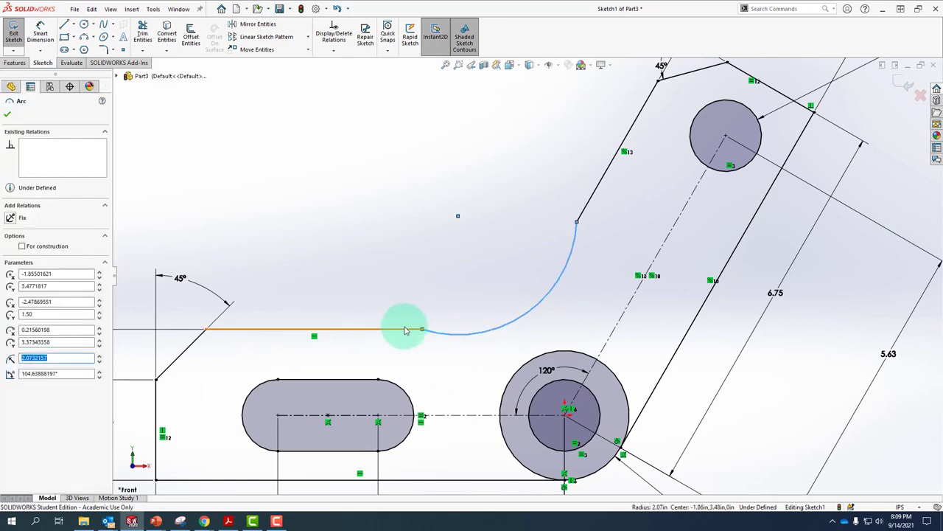
{"action": "left_click", "coordinate": [404, 333], "text": "ctrl"}
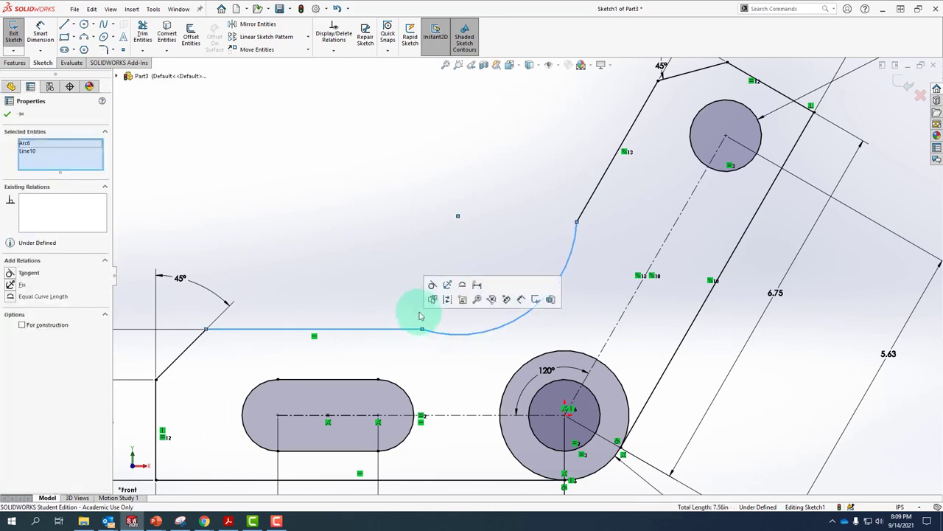
{"action": "left_click", "coordinate": [433, 285]}
{"action": "left_click", "coordinate": [383, 275]}
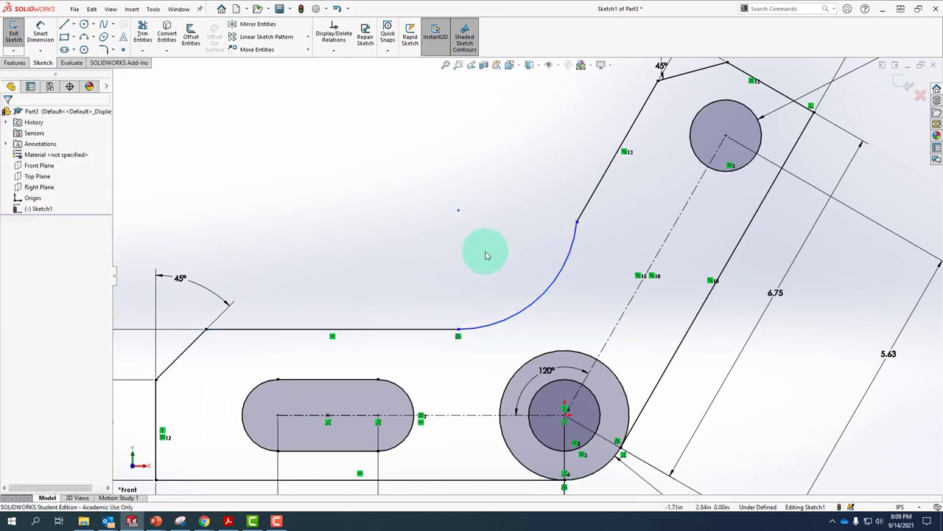
{"action": "left_click", "coordinate": [592, 246]}
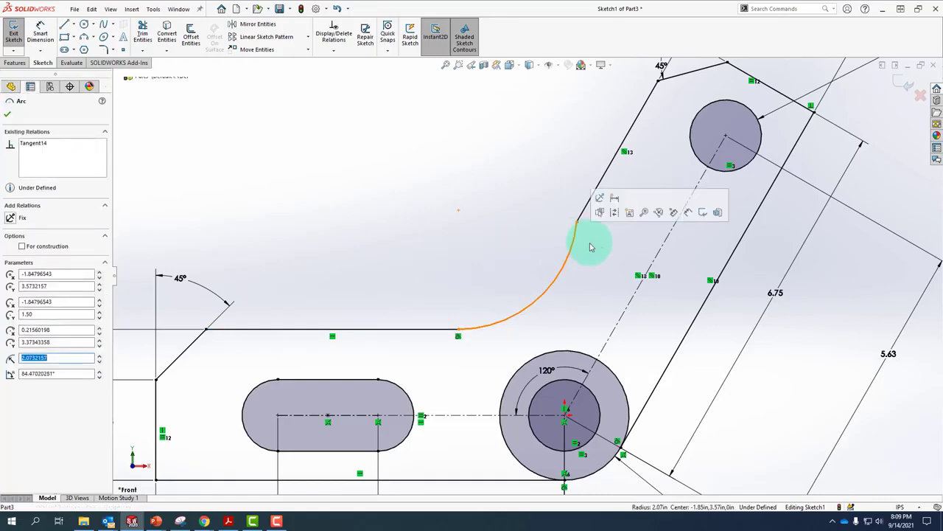
{"action": "left_click", "coordinate": [587, 211], "text": "ctrl"}
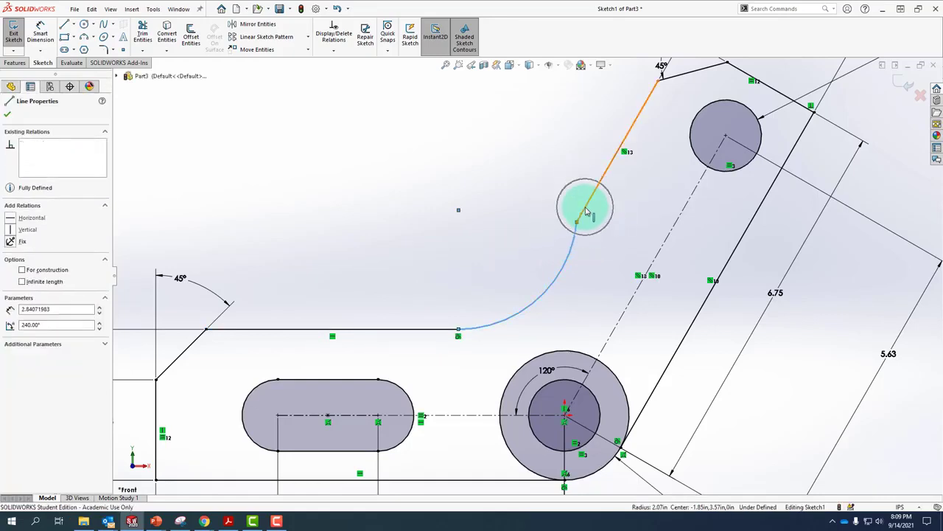
{"action": "left_click", "coordinate": [614, 167]}
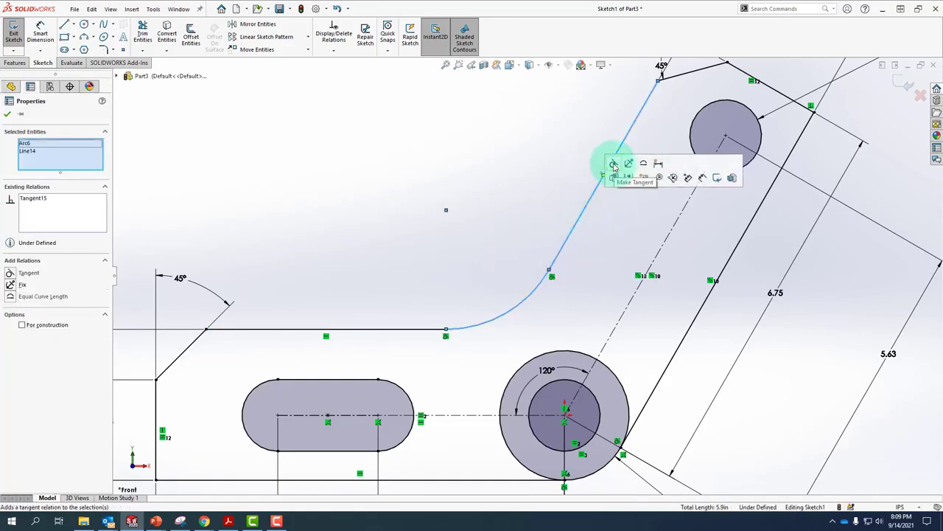
{"action": "left_click", "coordinate": [379, 250]}
Dimension the connecting arc's radius as 1.75 in, placed inside the bend
{"action": "left_click", "coordinate": [44, 35]}
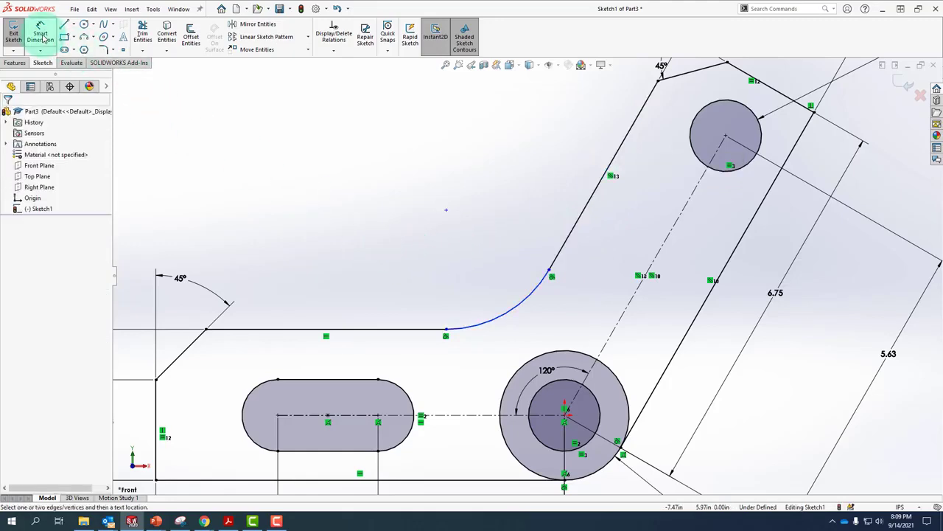
{"action": "left_click", "coordinate": [499, 319]}
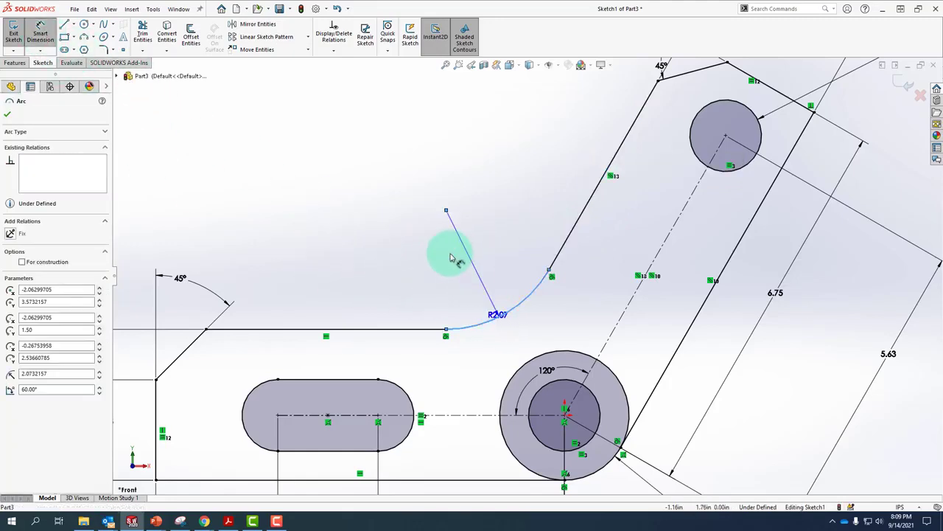
{"action": "left_click", "coordinate": [469, 246]}
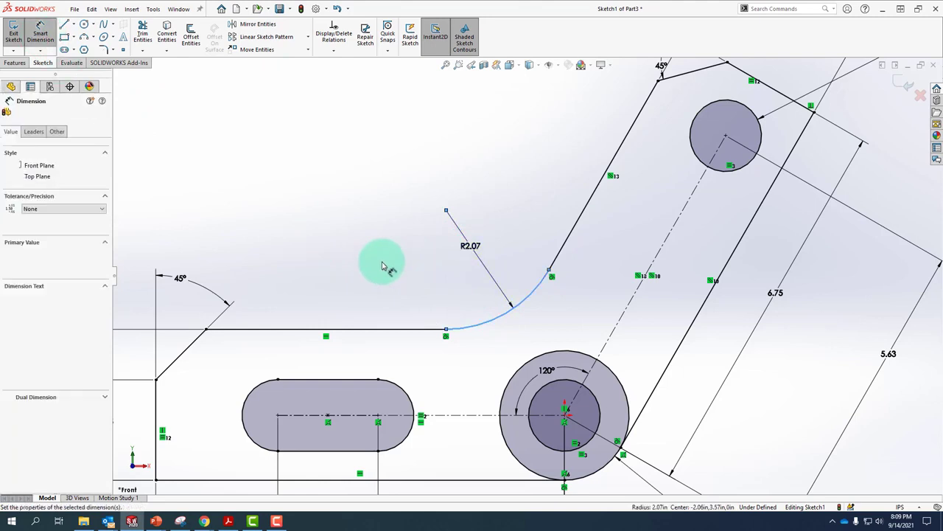
{"action": "type", "text": "1.7"}
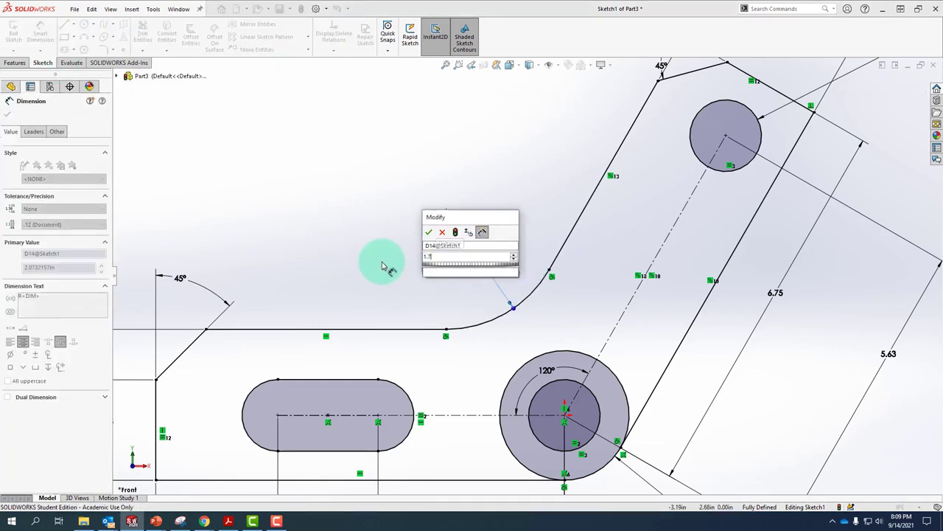
{"action": "type", "text": "5"}
{"action": "key", "text": "Return"}
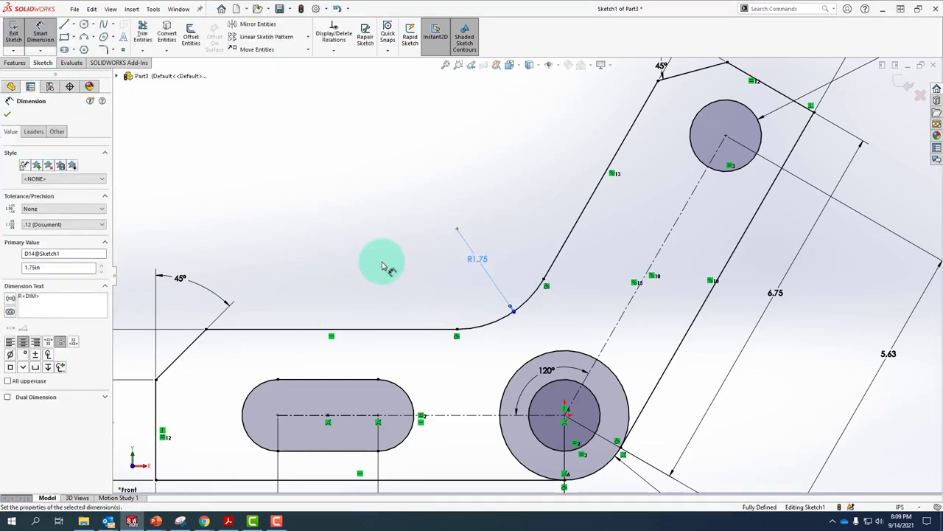
{"action": "key", "text": "Escape"}
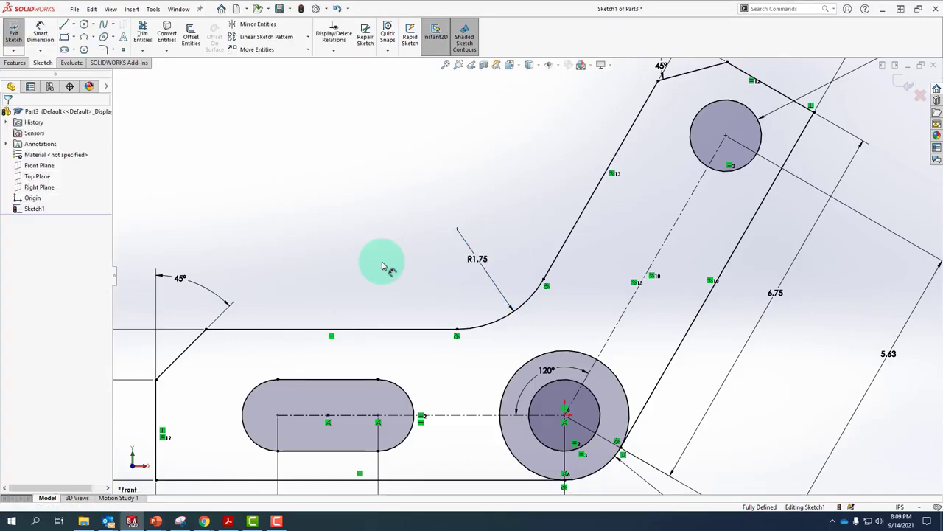
Start a blind boss extrusion of the sketch, selecting the main plate region and the ring around the hub hole as contours
{"action": "key", "text": "f"}
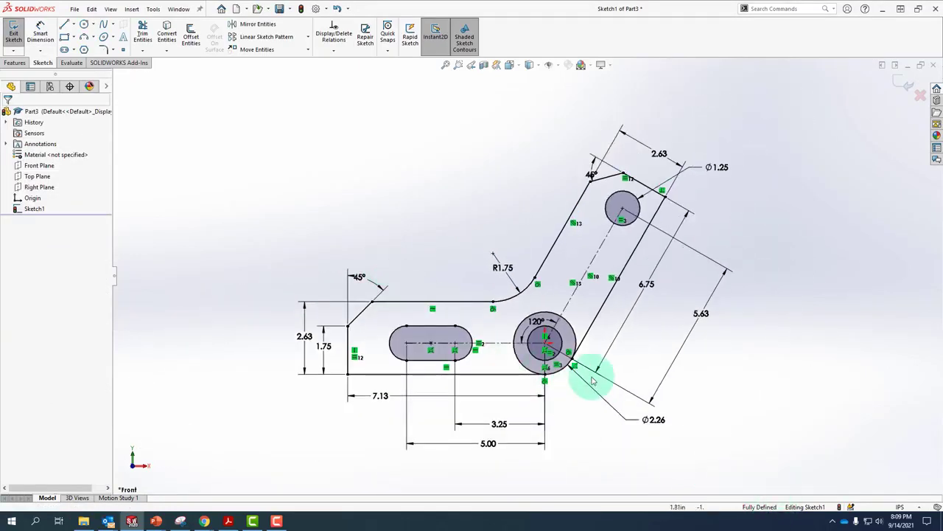
{"action": "scroll", "coordinate": [593, 371], "scroll_direction": "down", "scroll_amount": 2}
{"action": "scroll", "coordinate": [523, 288], "scroll_direction": "up", "scroll_amount": 1}
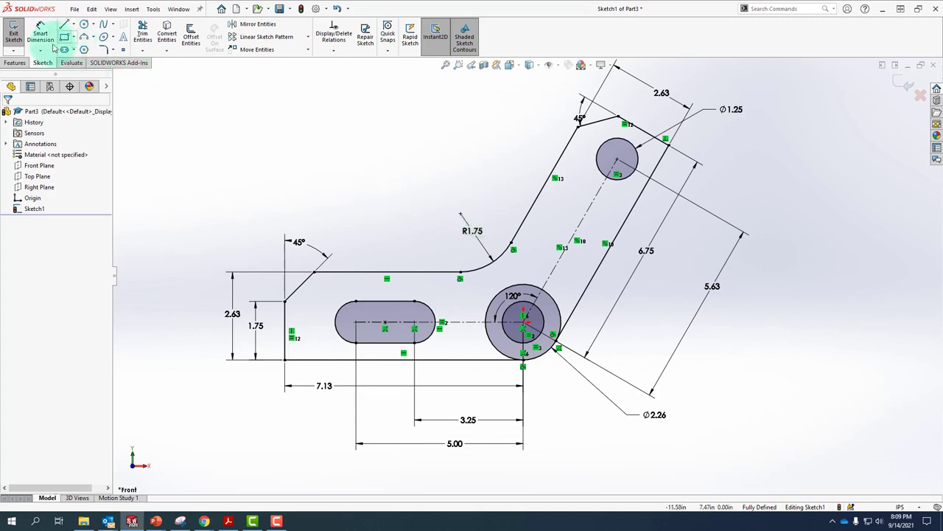
{"action": "left_click", "coordinate": [16, 63]}
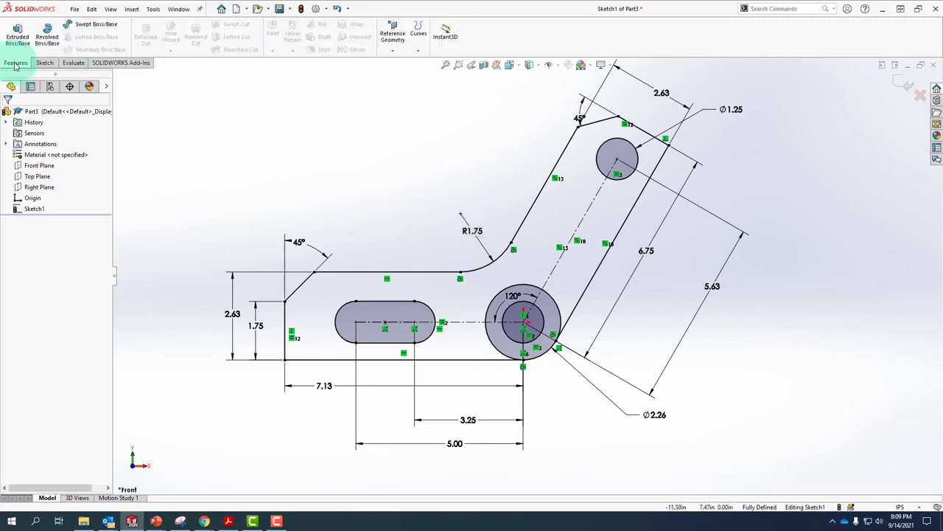
{"action": "left_click", "coordinate": [18, 37]}
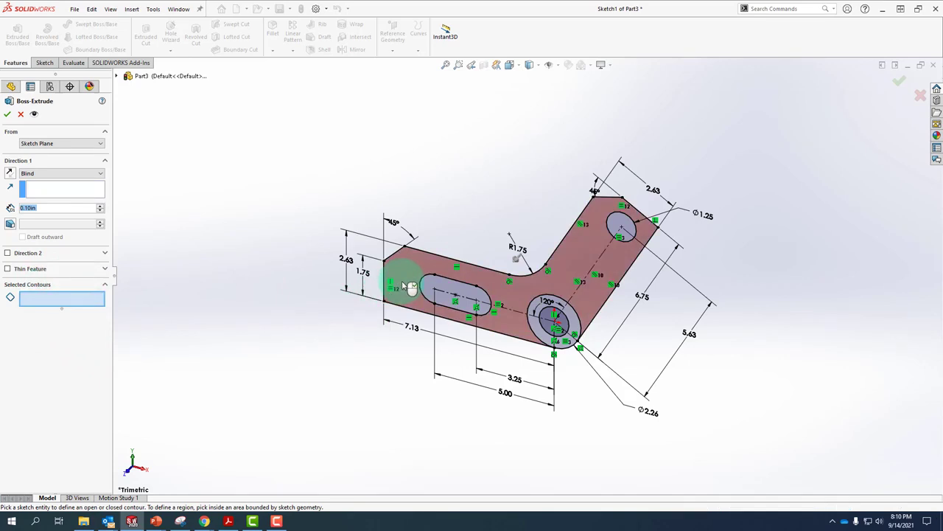
{"action": "left_click", "coordinate": [426, 316]}
{"action": "scroll", "coordinate": [605, 325], "scroll_direction": "down", "scroll_amount": 4}
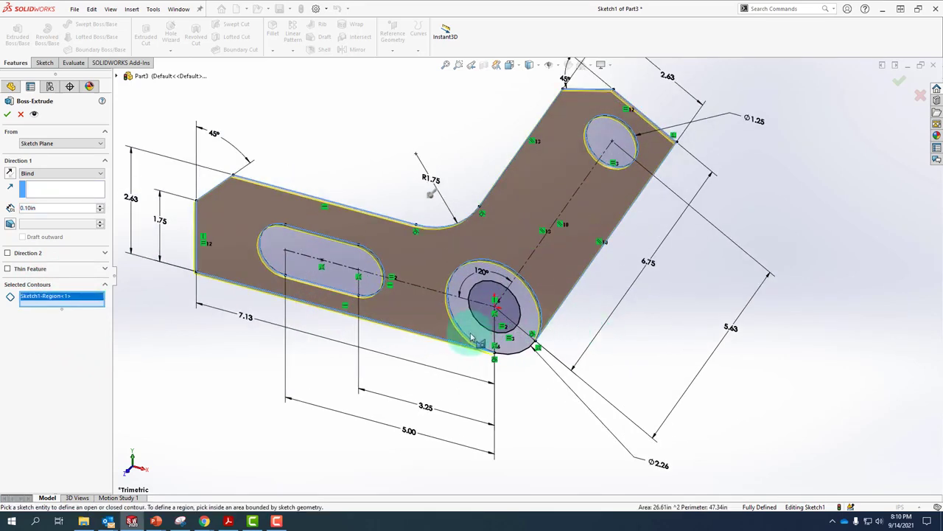
{"action": "left_click", "coordinate": [472, 336]}
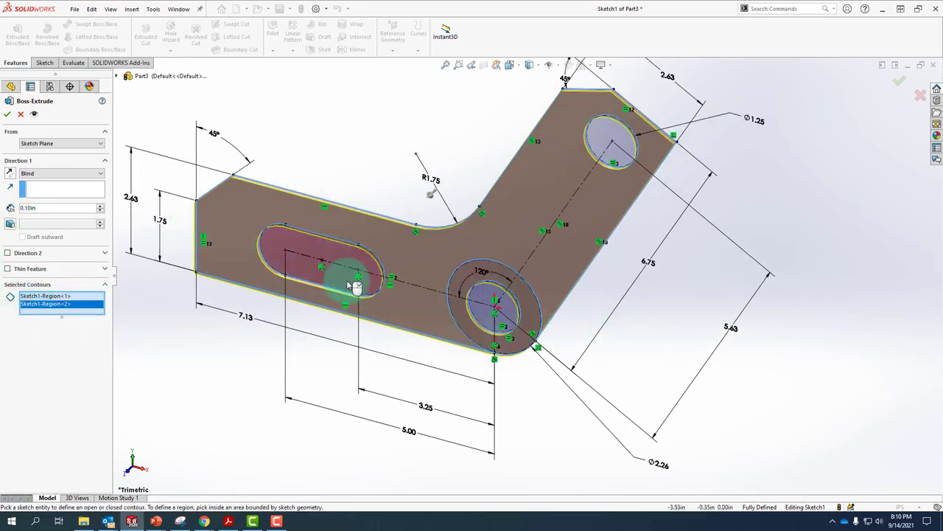
Extrude the selected regions about 0.91 in deep and undo the extrusion to return to the sketch
{"action": "scroll", "coordinate": [352, 286], "scroll_direction": "up", "scroll_amount": 1}
{"action": "left_click_drag", "start_coordinate": [446, 210], "coordinate": [434, 219]}
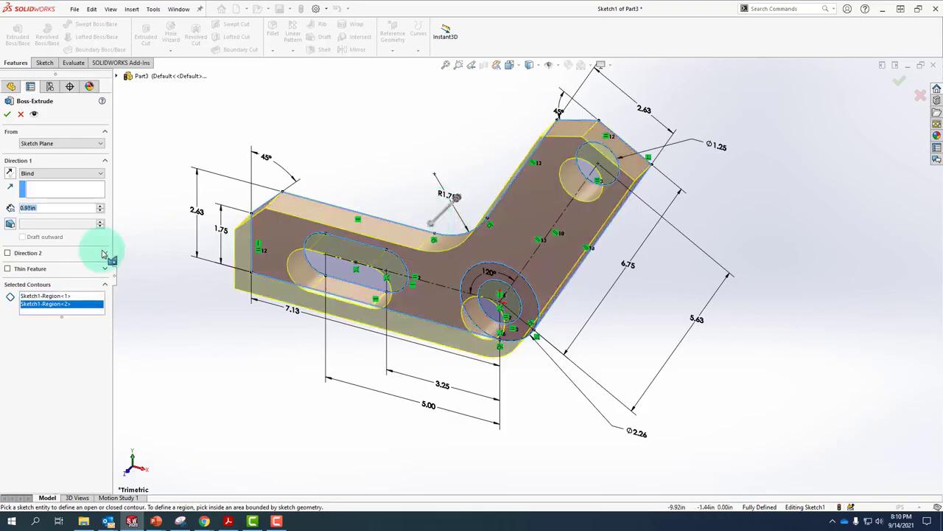
{"action": "left_click", "coordinate": [7, 115]}
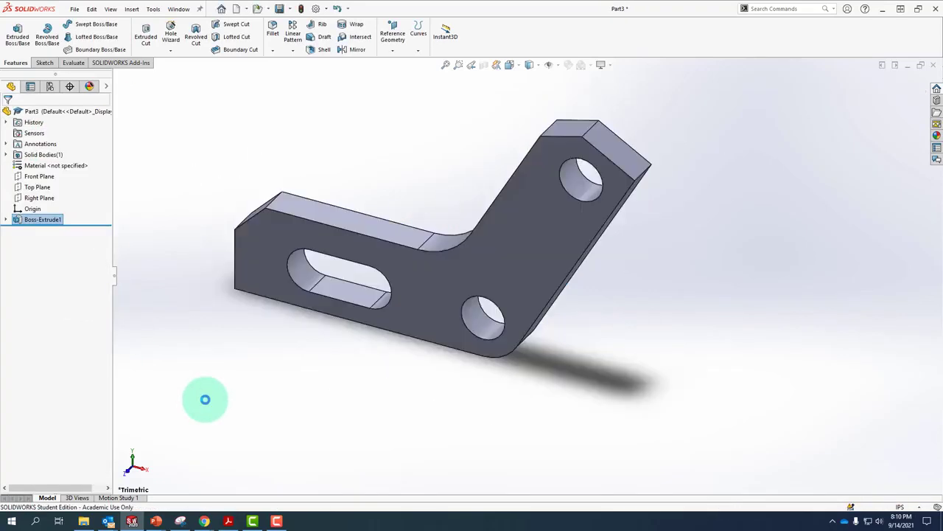
{"action": "middle_click_drag", "start_coordinate": [204, 398], "coordinate": [247, 375]}
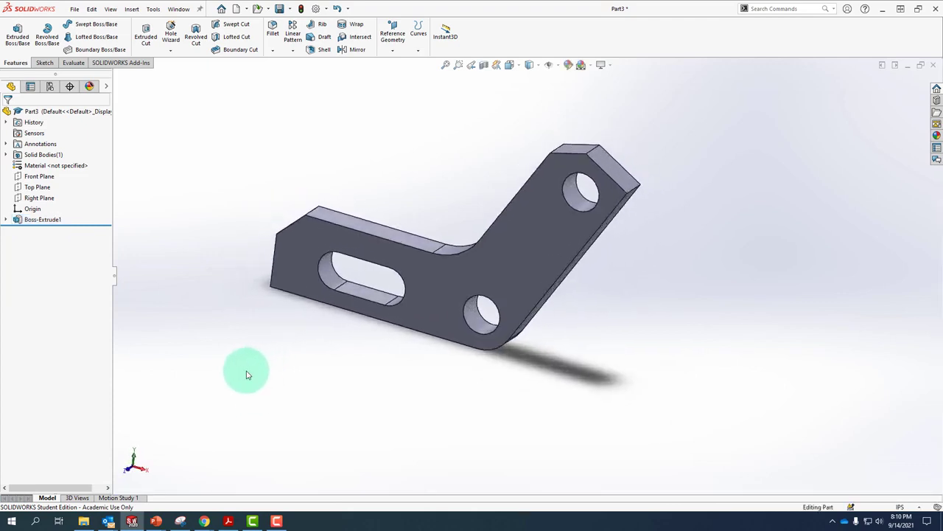
{"action": "key", "text": "ctrl+z"}
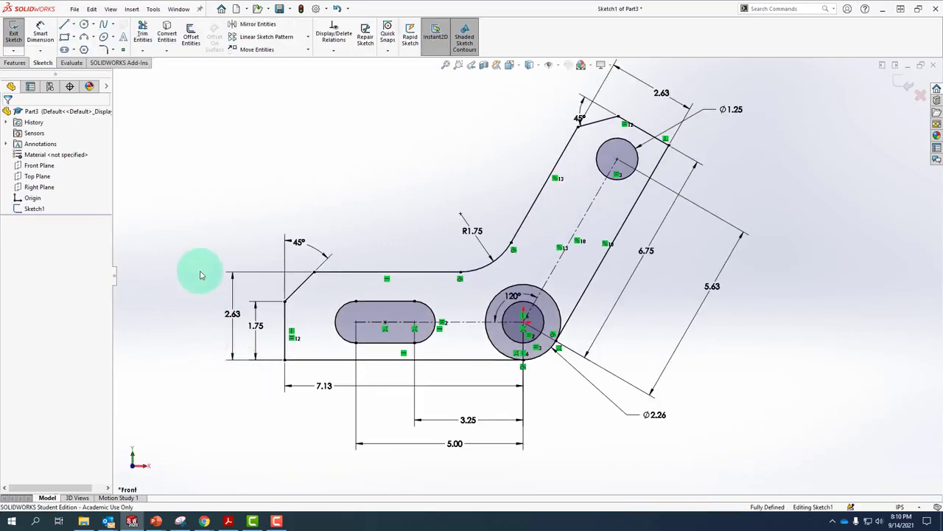
Power-trim the outer hub circle's portions inside the plate, keeping only the corner arc between the lower line and the arm's outer line
{"action": "left_click", "coordinate": [143, 35]}
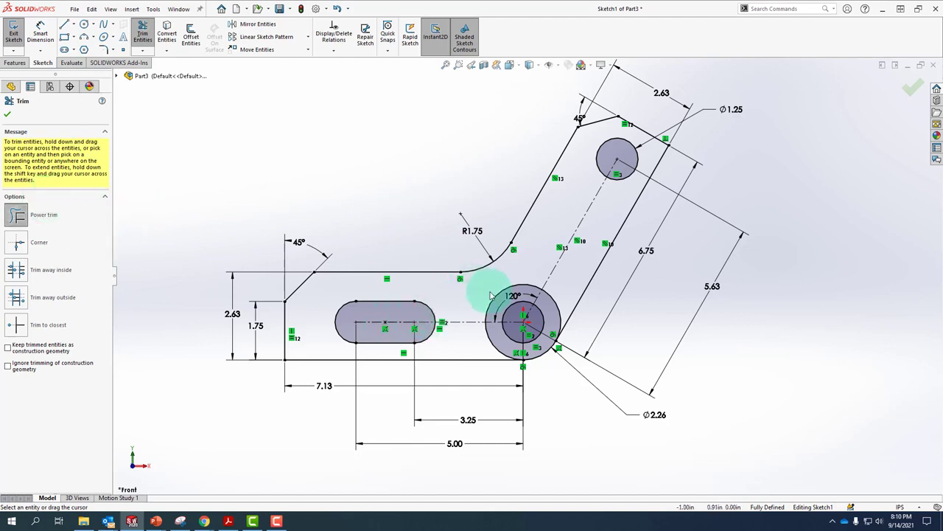
{"action": "scroll", "coordinate": [491, 293], "scroll_direction": "down", "scroll_amount": 3}
{"action": "scroll", "coordinate": [494, 288], "scroll_direction": "down", "scroll_amount": 2}
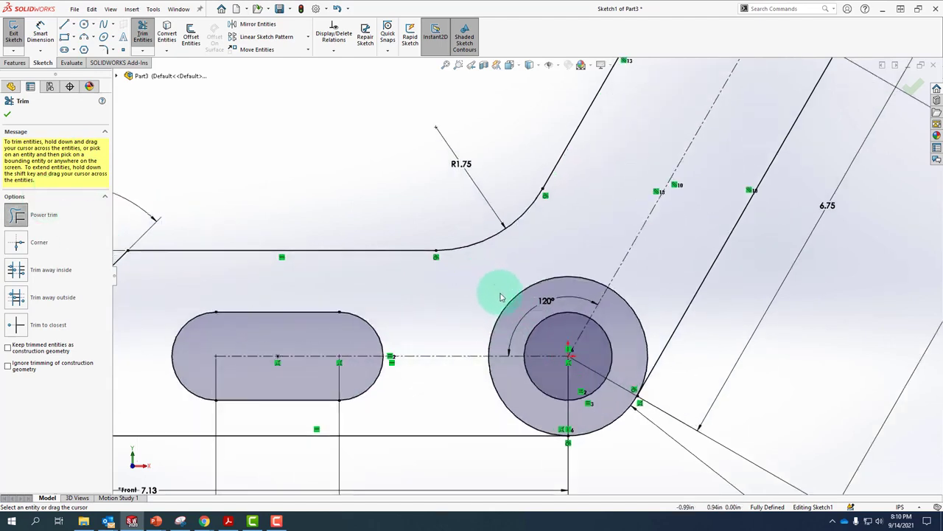
{"action": "left_click", "coordinate": [506, 303]}
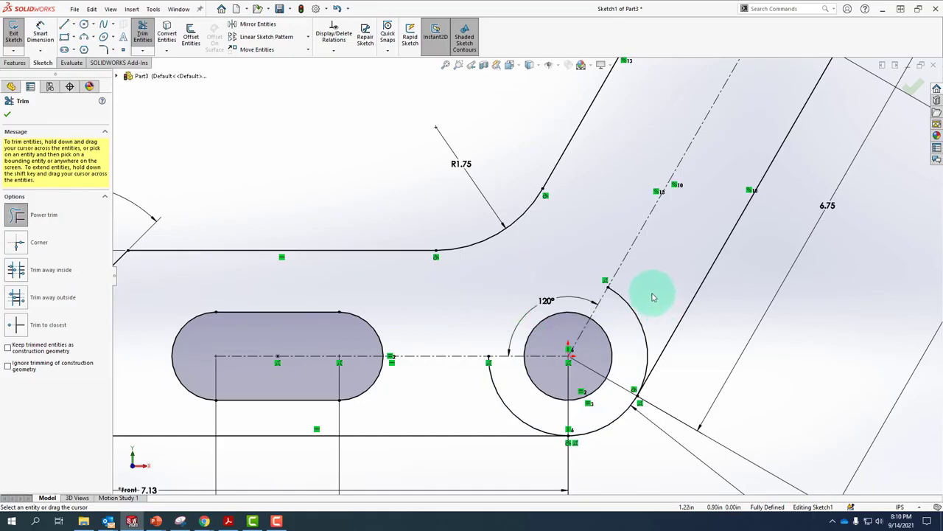
{"action": "left_click", "coordinate": [499, 392]}
{"action": "key", "text": "f"}
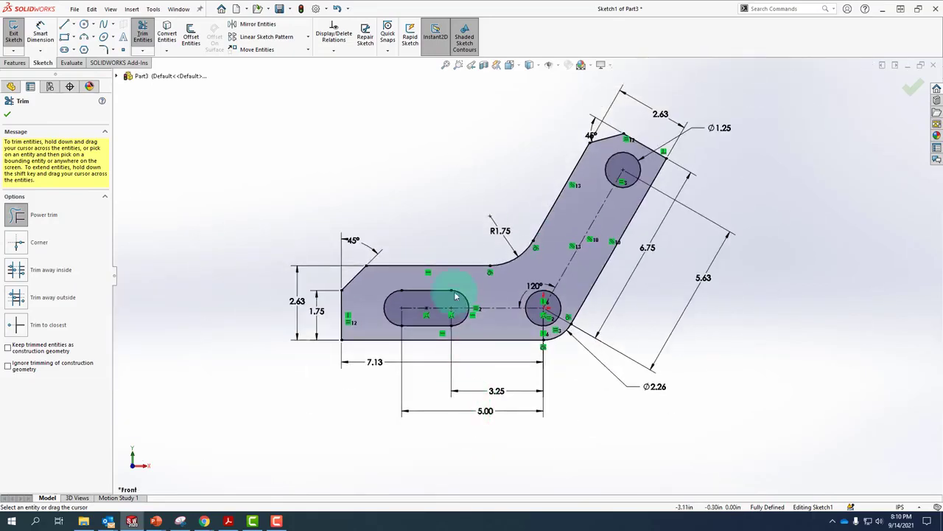